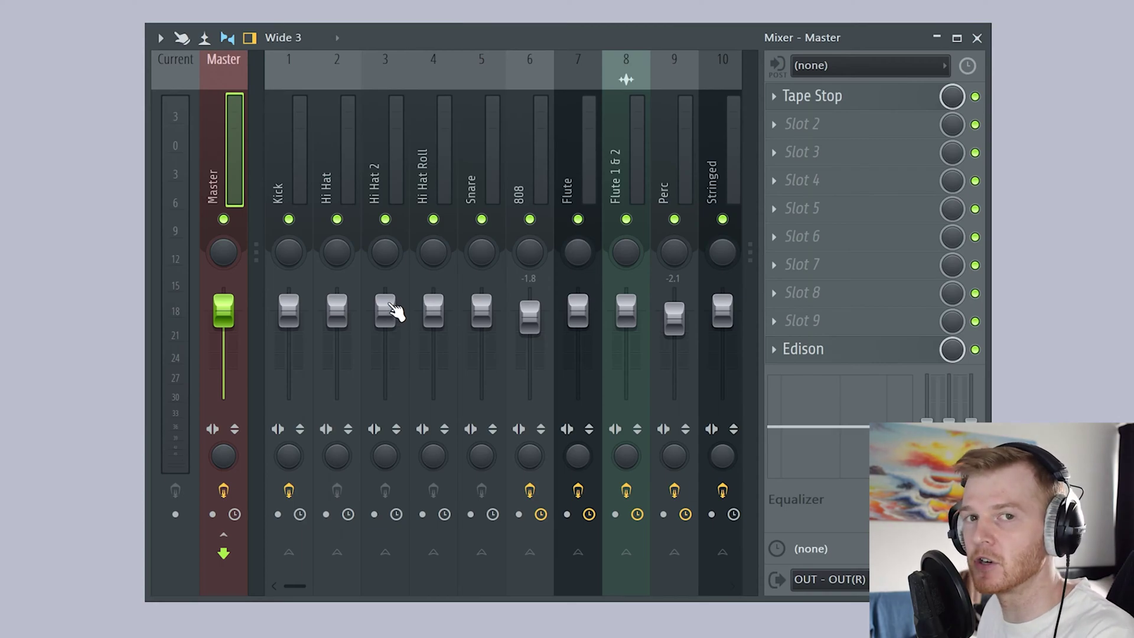
mouse_move(394, 308)
left_mouse_down()
mouse_move(394, 385)
mouse_move(395, 310)
left_mouse_up()
left_click_drag(385, 253, 385, 259)
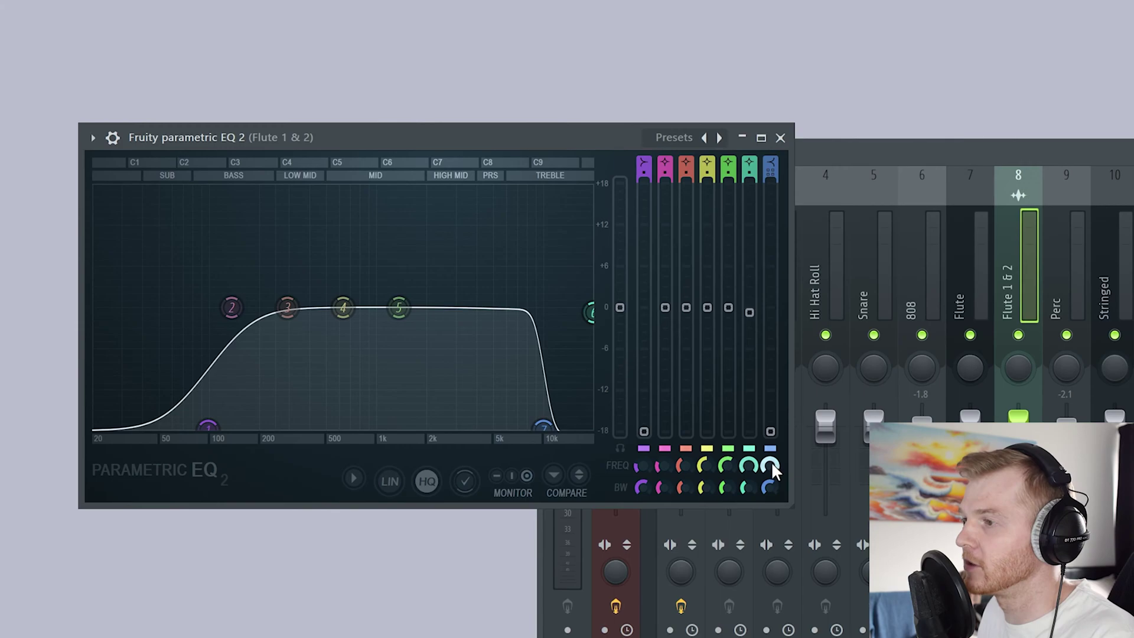
mouse_move(770, 467)
left_mouse_down()
mouse_move(771, 496)
mouse_move(767, 468)
left_mouse_up()
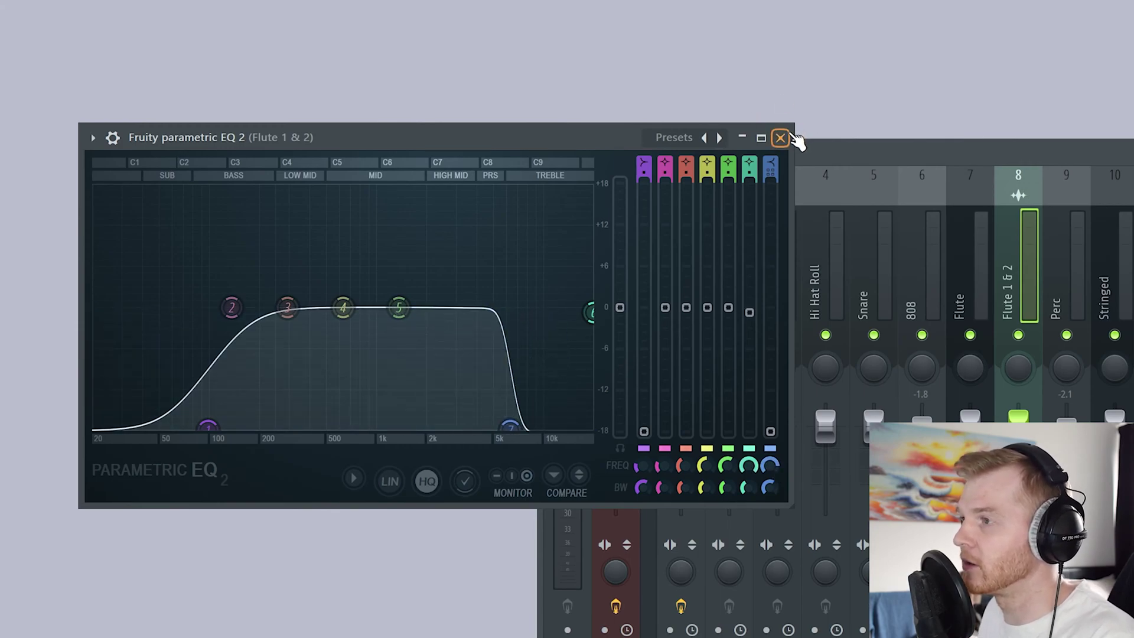
Close the flute equalizer and play back the flute intro from bar 1.
left_click(780, 138)
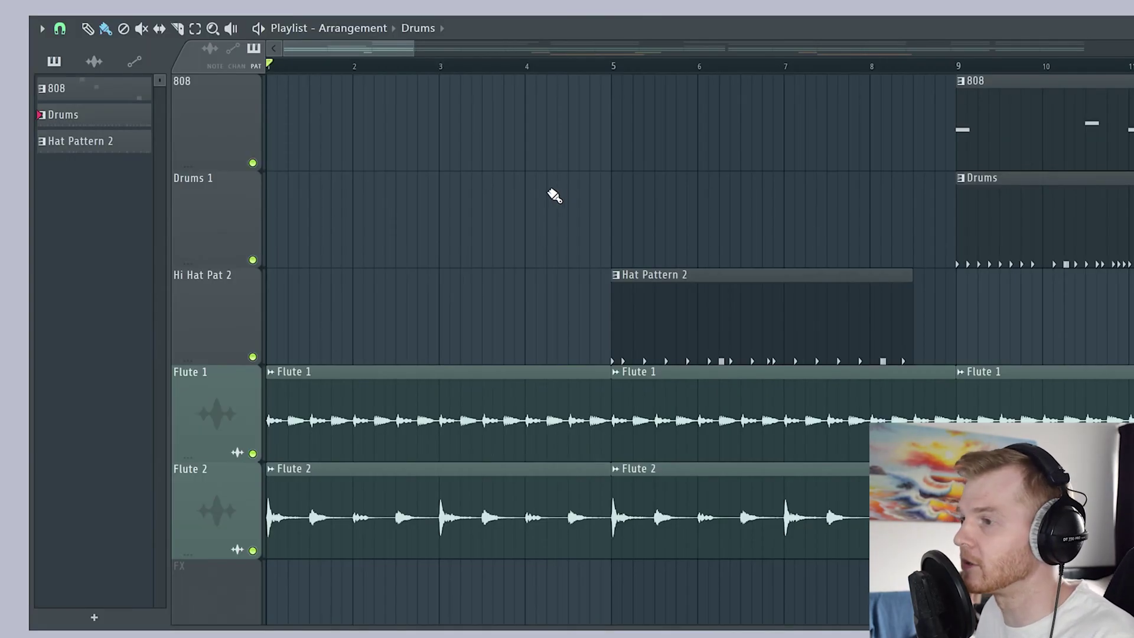
key("space")
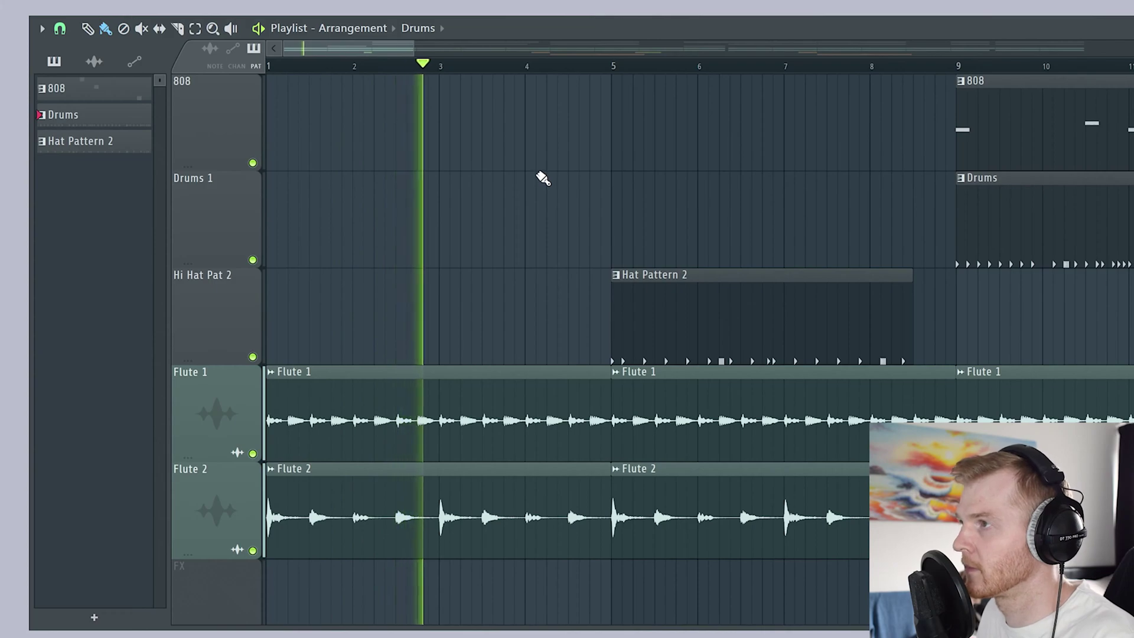
key("space")
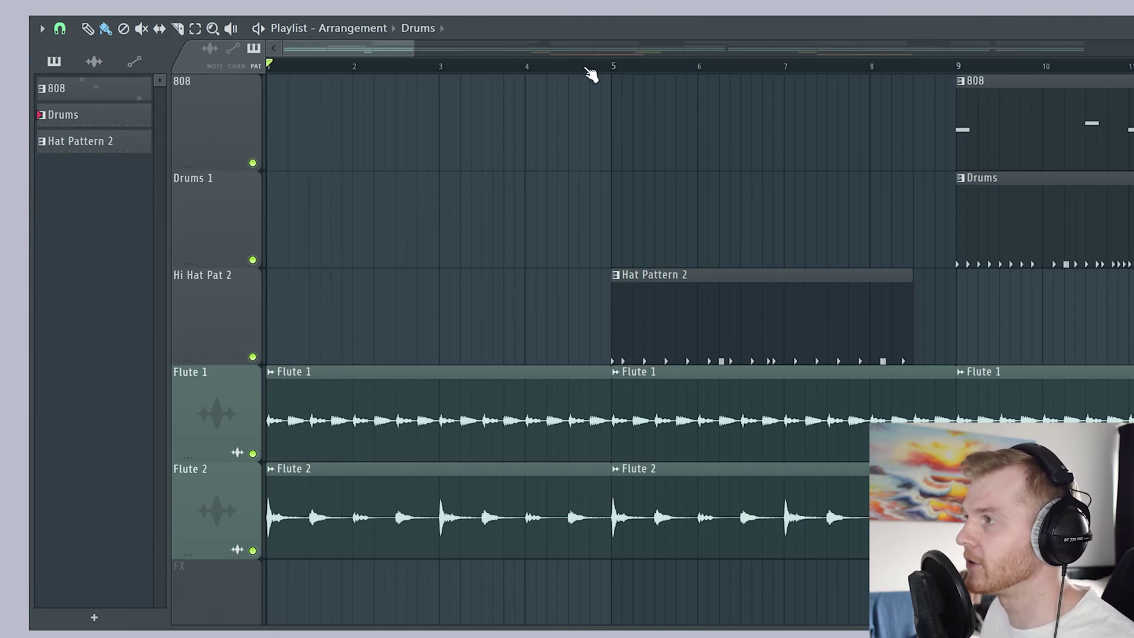
Select the four-bar intro from bar 1 to bar 5, and open Fruity parametric EQ 2 on the Flute 1 & 2 mixer track.
left_click_drag(611, 71, 151, 95)
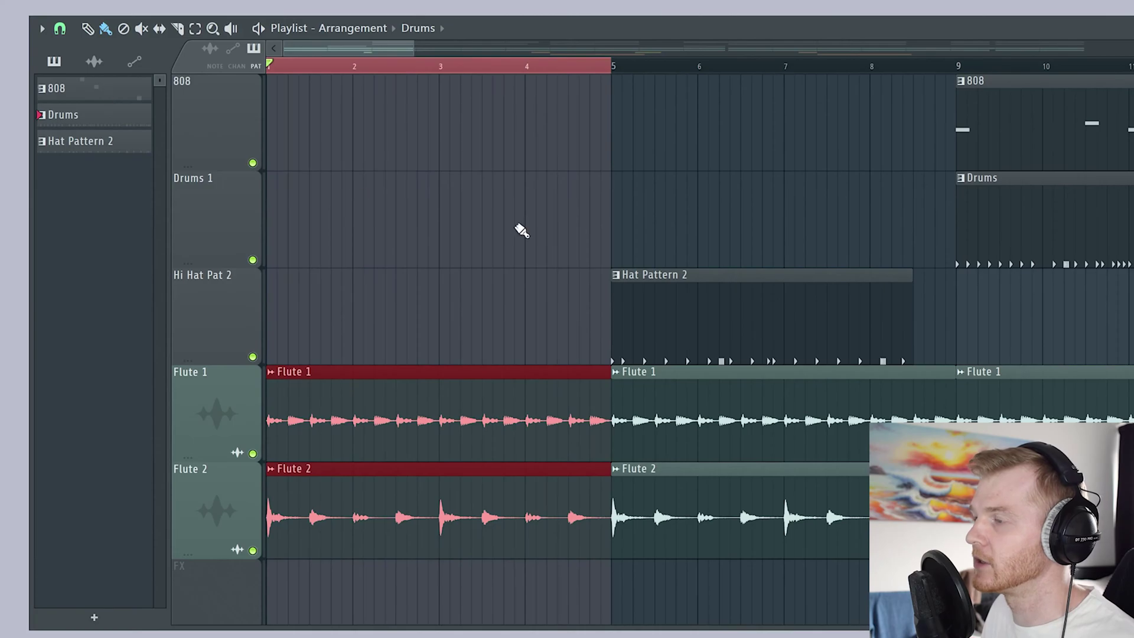
right_click(409, 247)
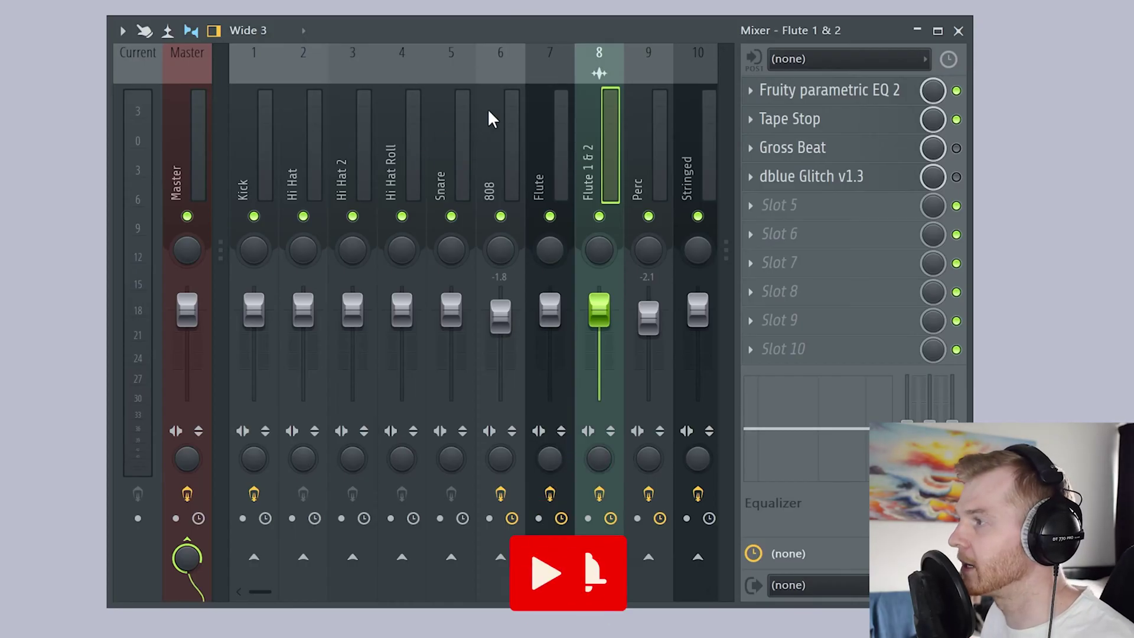
left_click(183, 140)
left_click(582, 147)
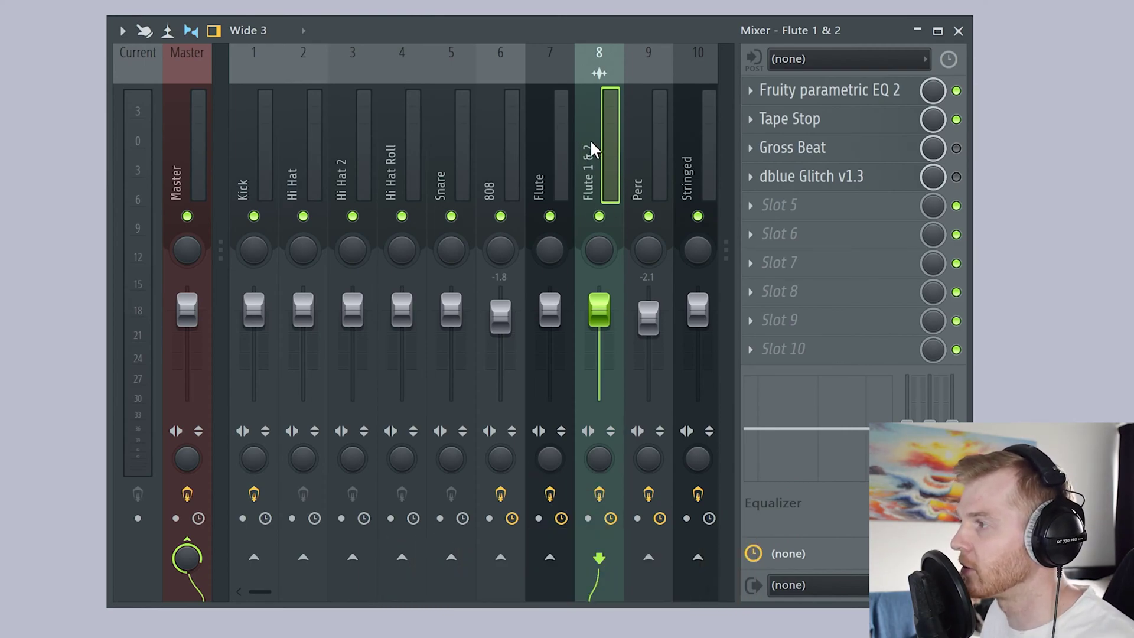
left_click(814, 91)
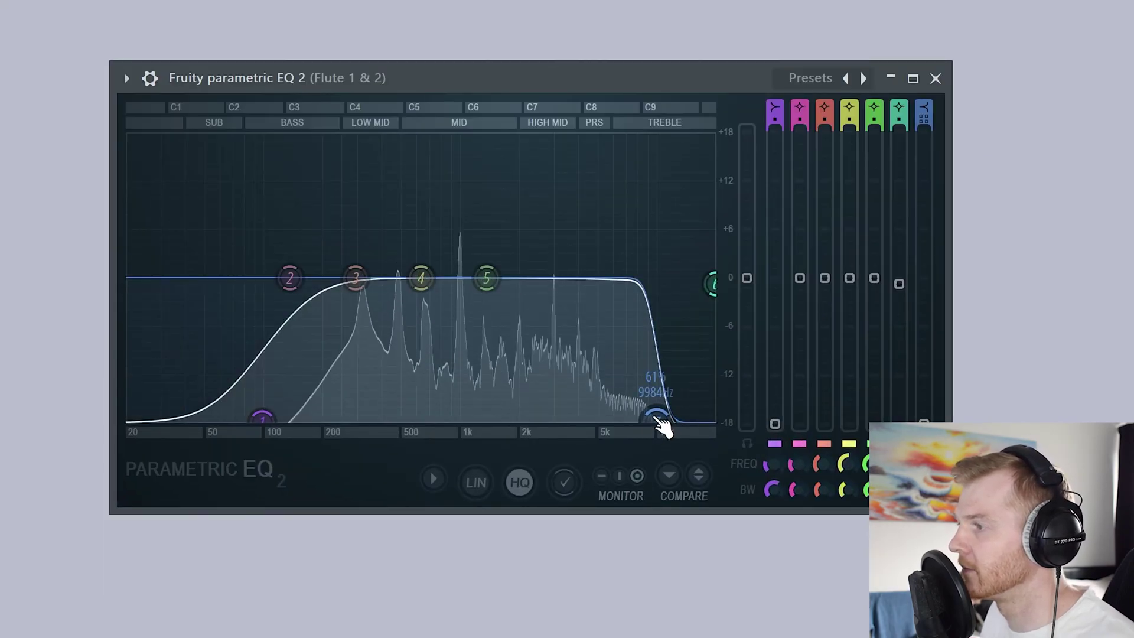
Lower the low-pass cutoff frequency of EQ band 7 to about 6324 Hz.
left_click_drag(431, 373, 378, 373)
left_click_drag(596, 418, 636, 418)
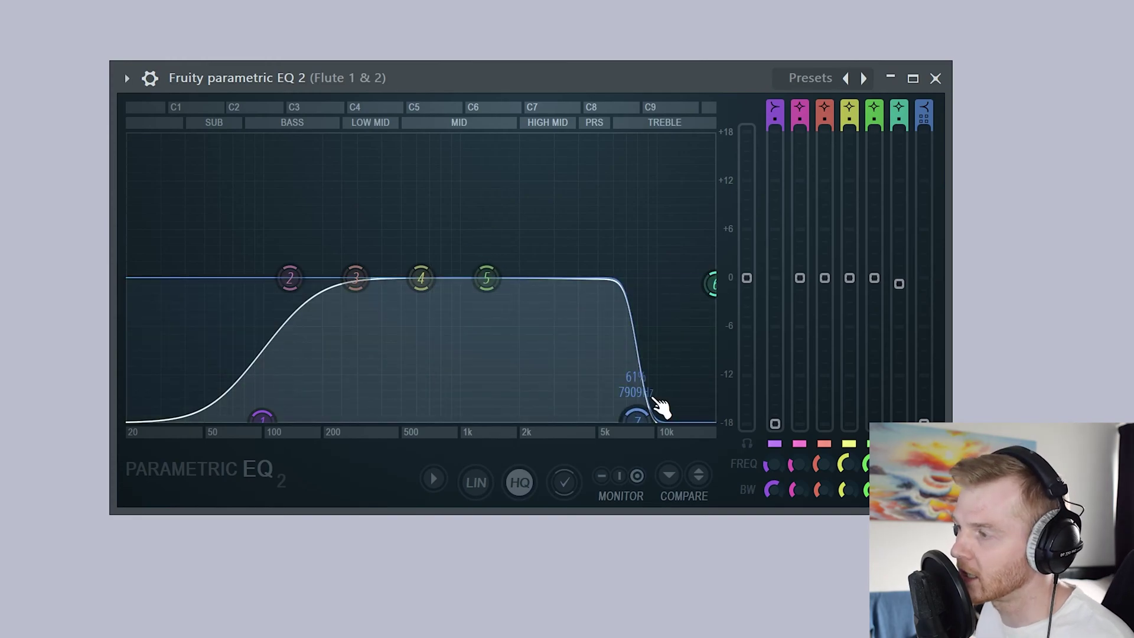
right_click(640, 408)
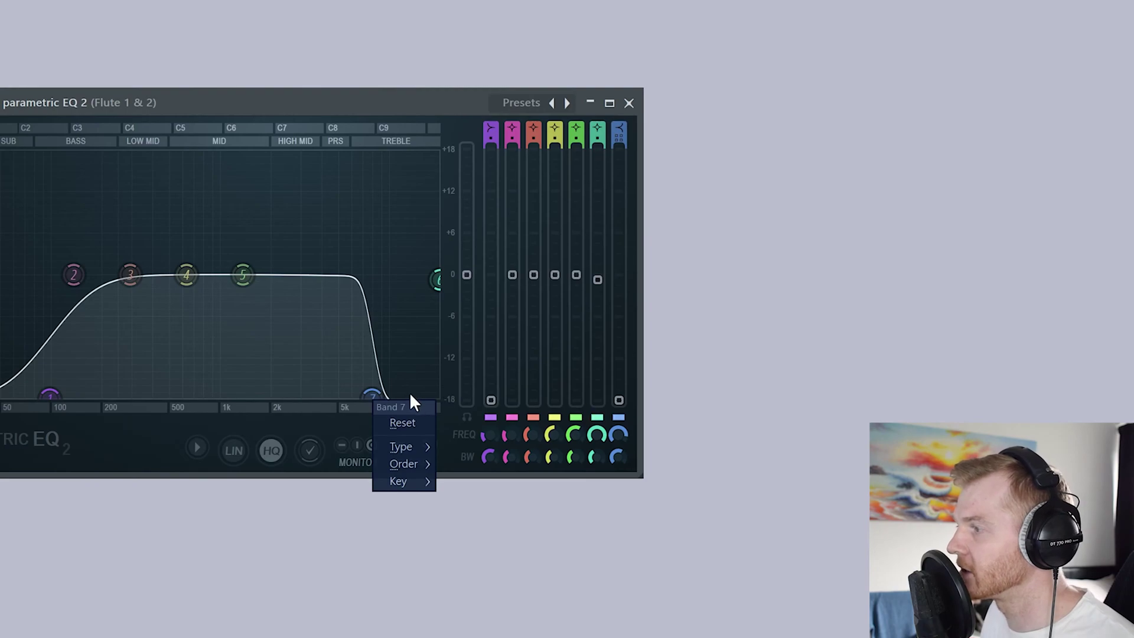
left_click(391, 393)
left_click_drag(617, 435, 621, 427)
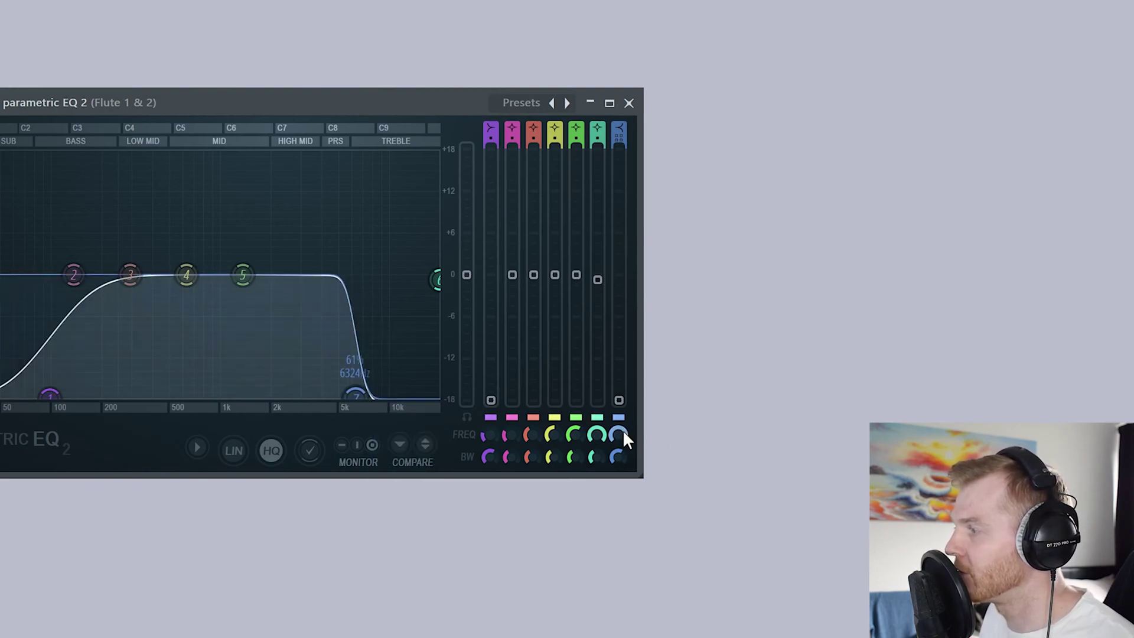
Create an automation clip for the band 7 frequency and place it on the Hi Hat Pat 2 track at bar 1.
right_click(624, 434)
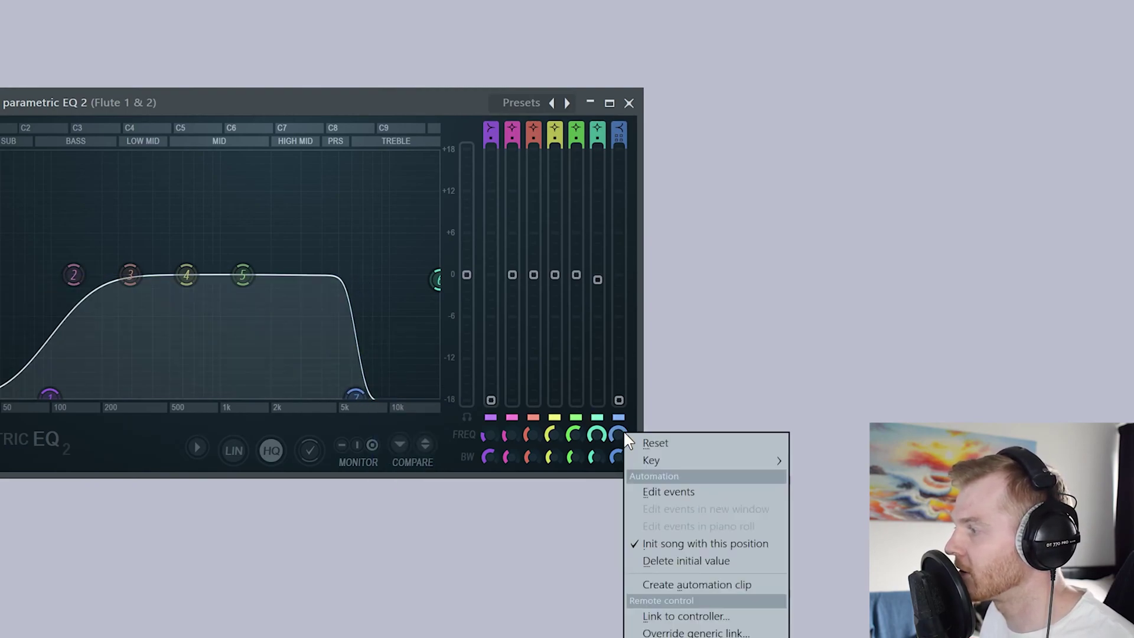
left_click(682, 586)
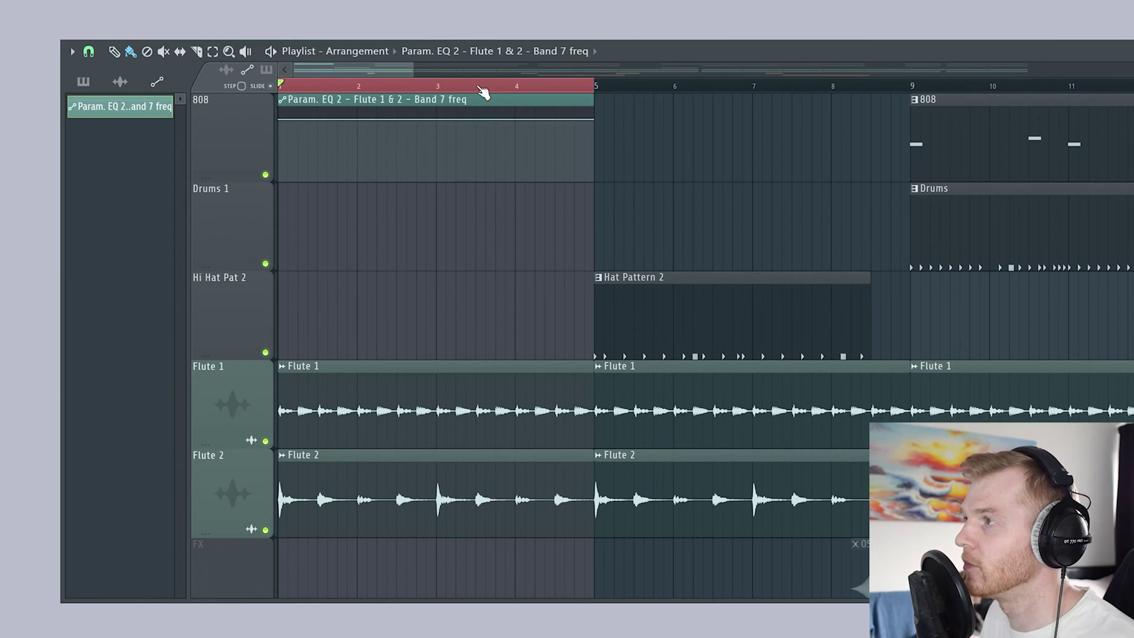
left_click_drag(438, 112, 442, 329)
Lower the automation clip's start point so the cutoff ramps up until bar 5, and play back the arrangement.
key("space")
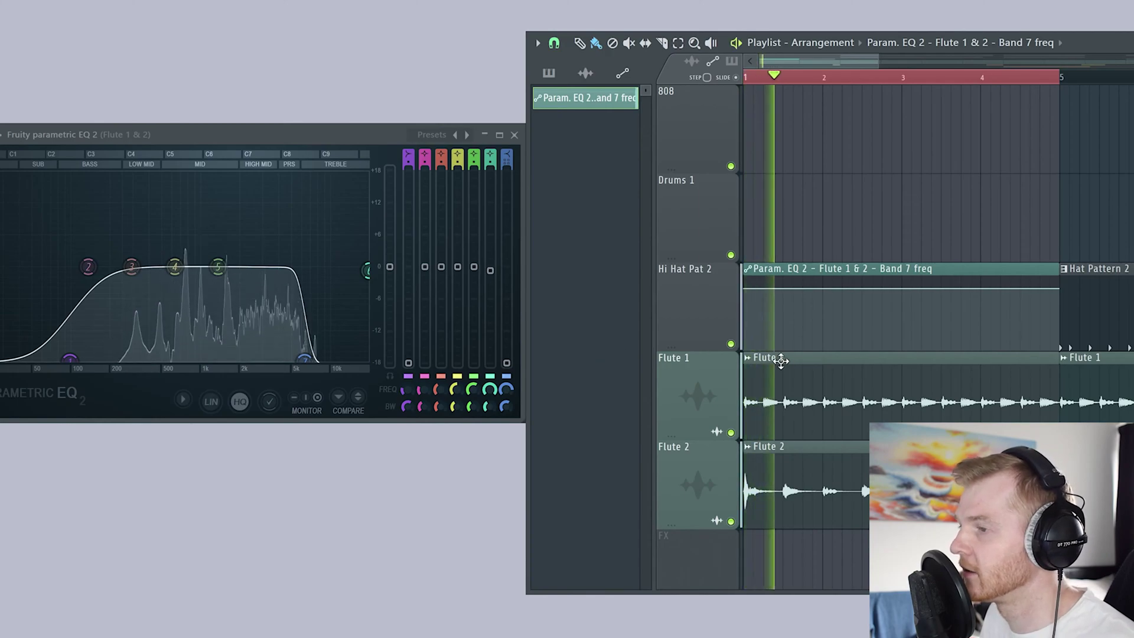
key("space")
left_click_drag(750, 290, 745, 315)
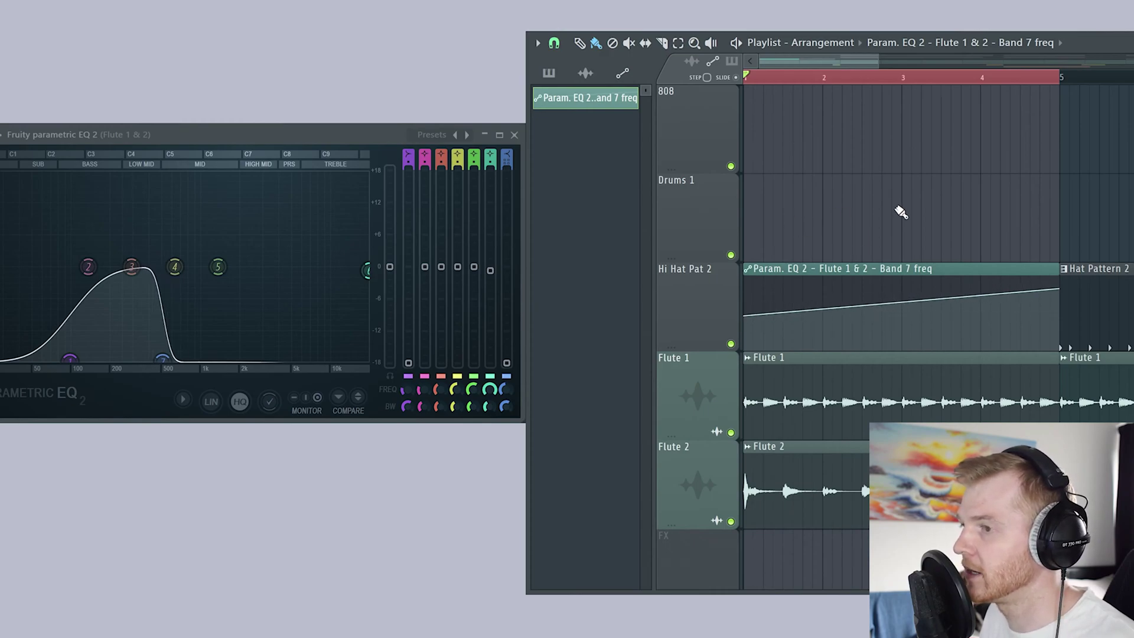
key("space")
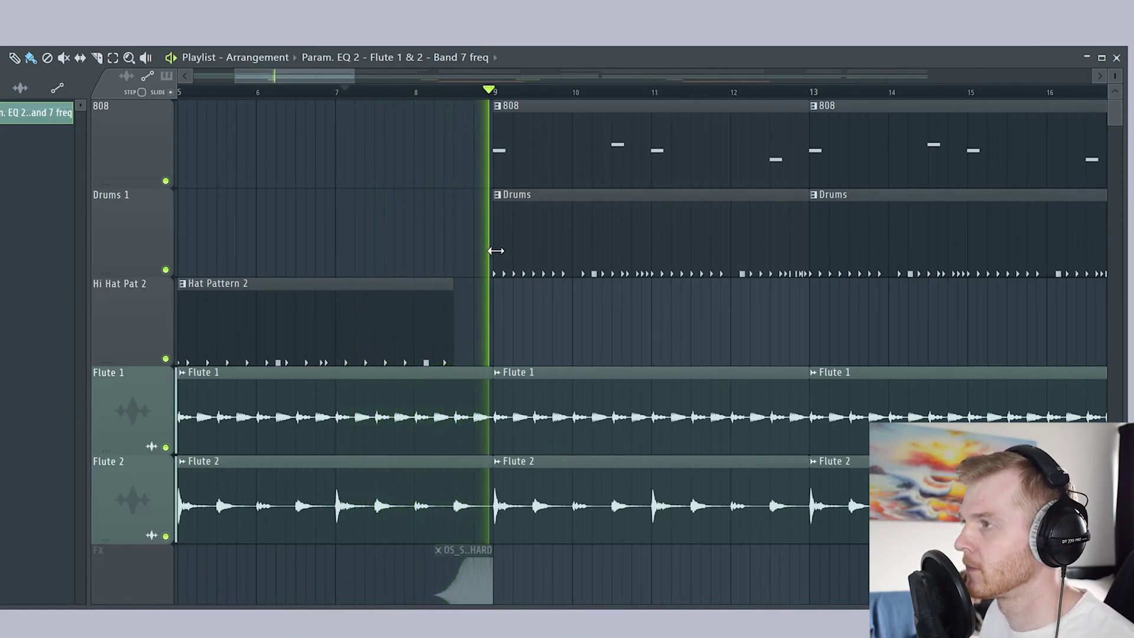
key("space")
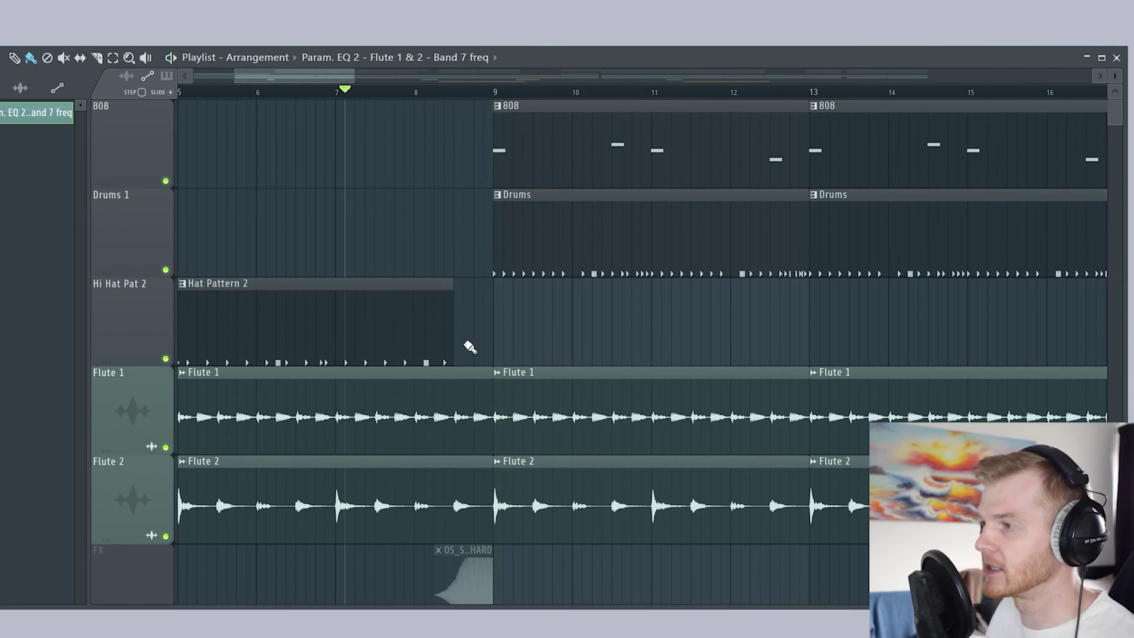
Select the half bar before bar 9 and load the Momentary preset in Gross Beat on the Flute 1 & 2 mixer track.
left_click_drag(453, 96, 494, 109)
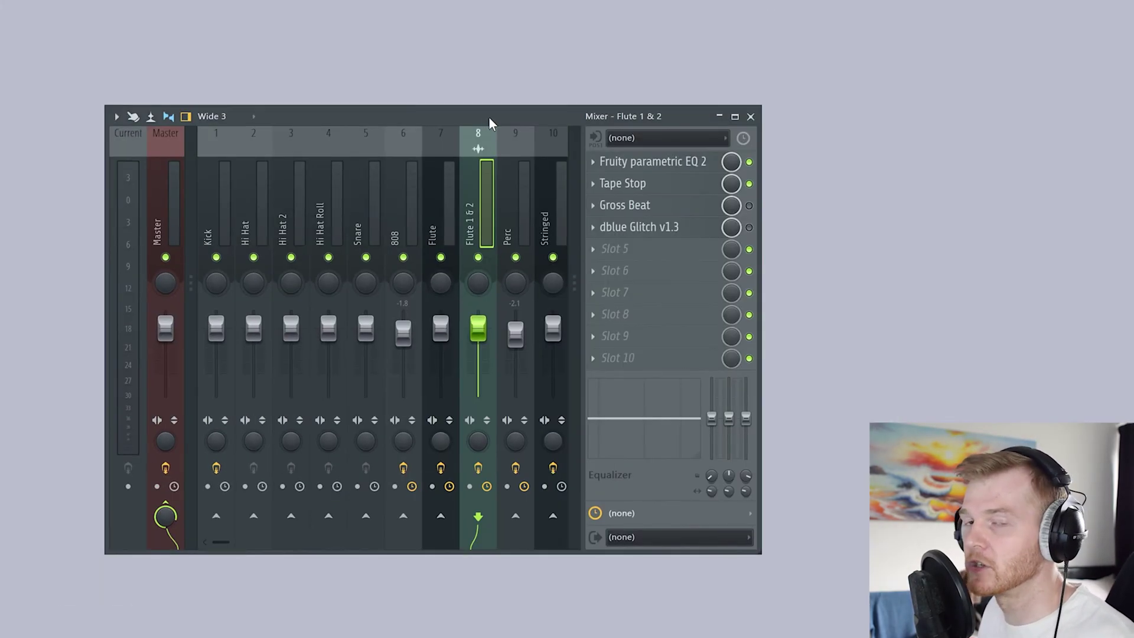
left_click(644, 207)
left_click(132, 122)
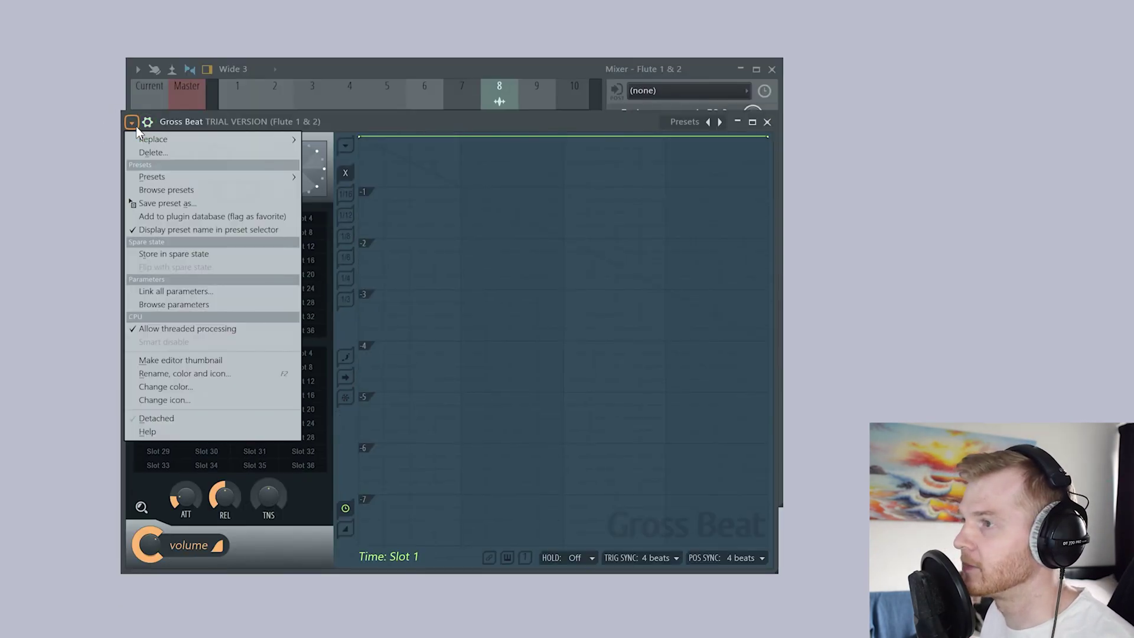
mouse_move(172, 179)
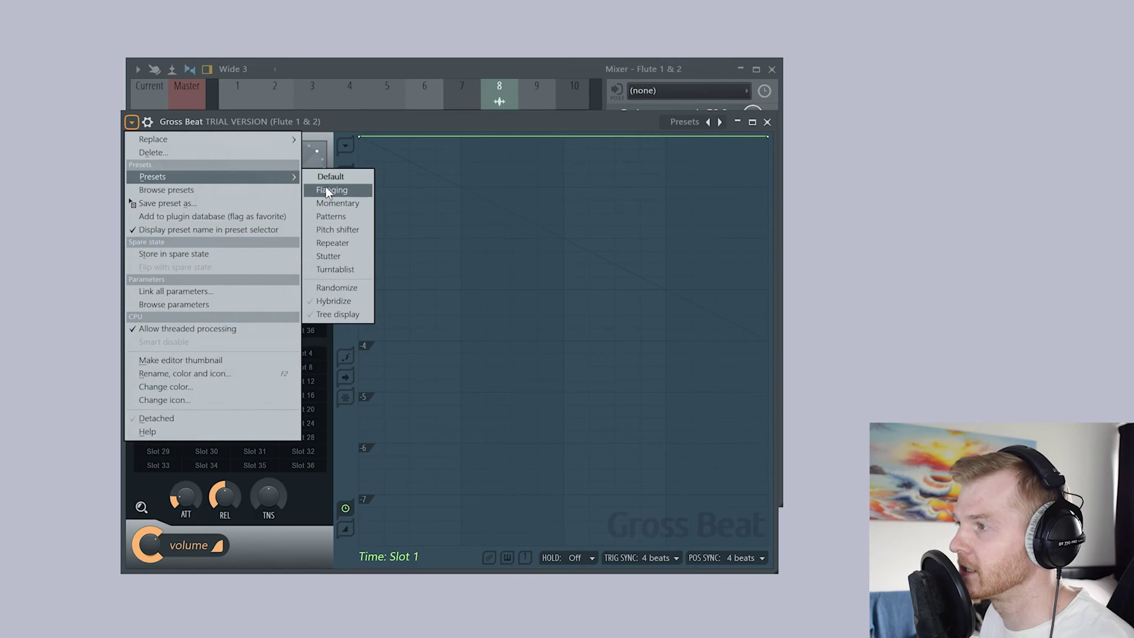
left_click(337, 204)
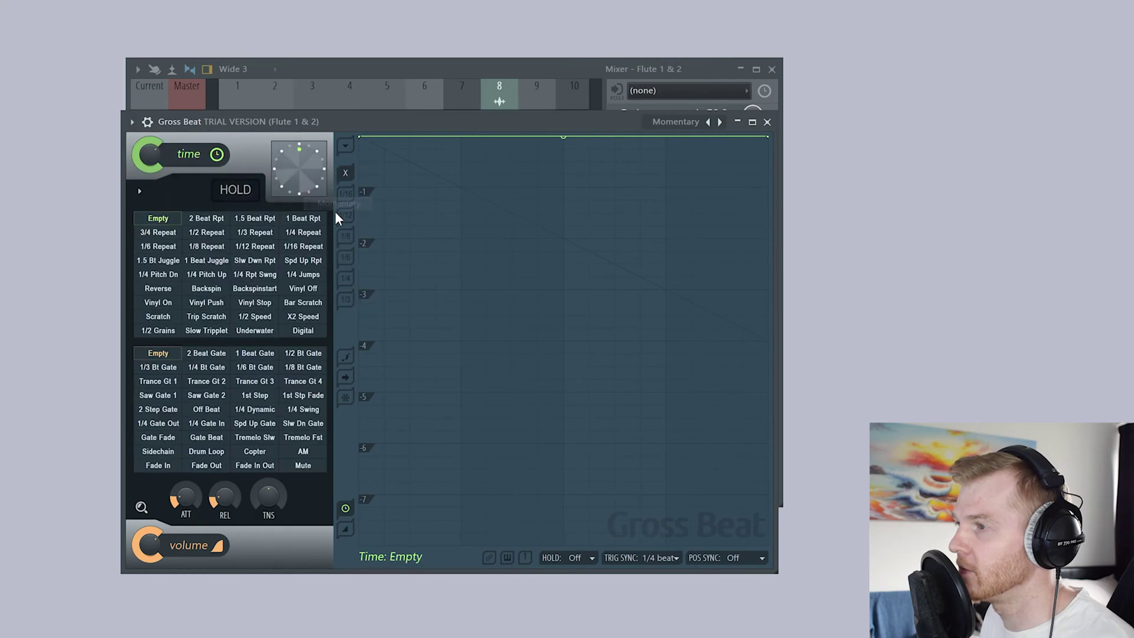
Choose the Vinyl Stop time effect in Gross Beat and play back the selected half bar.
left_click(255, 303)
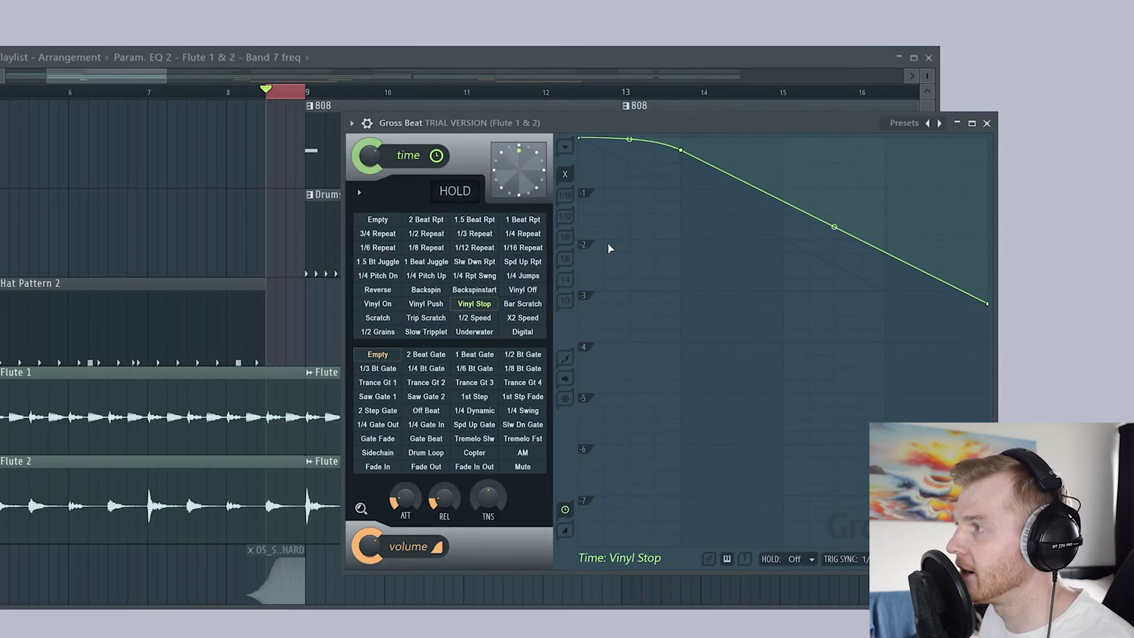
key("space")
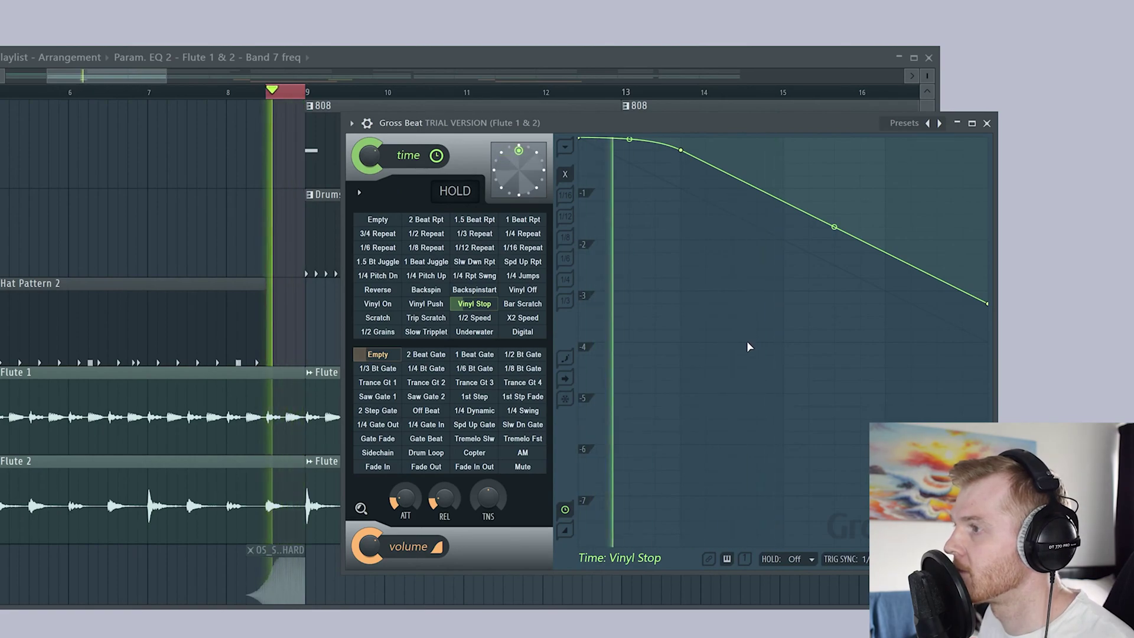
key("space")
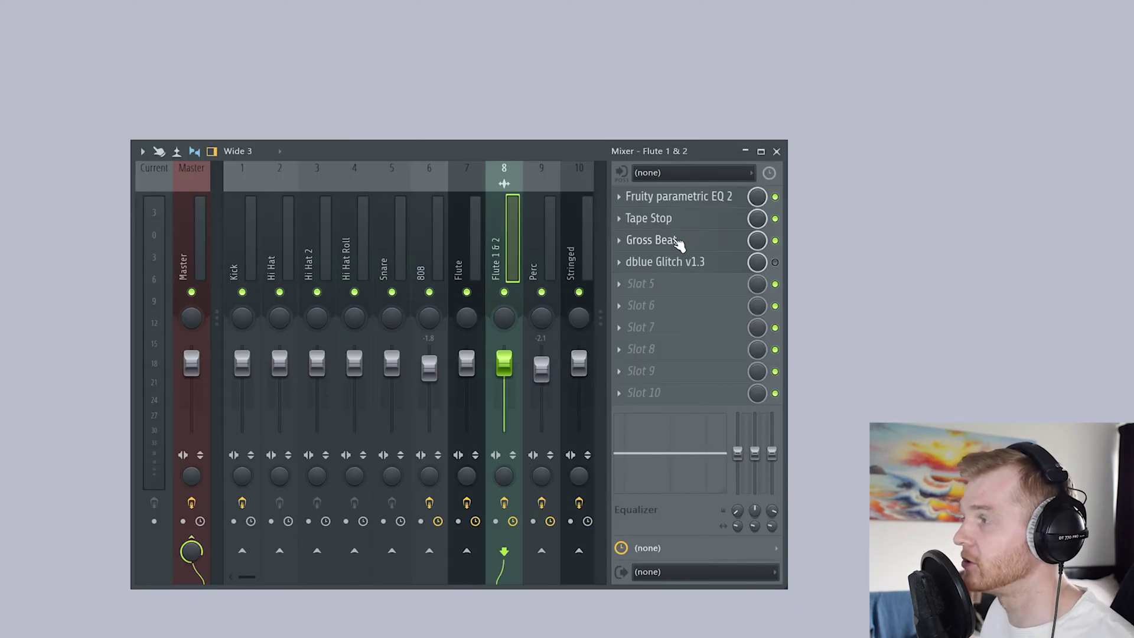
Open Tape Stop on the Flute 1 & 2 track and raise its Trigger to about 0.49 while auditioning the selected half bar.
left_click(675, 220)
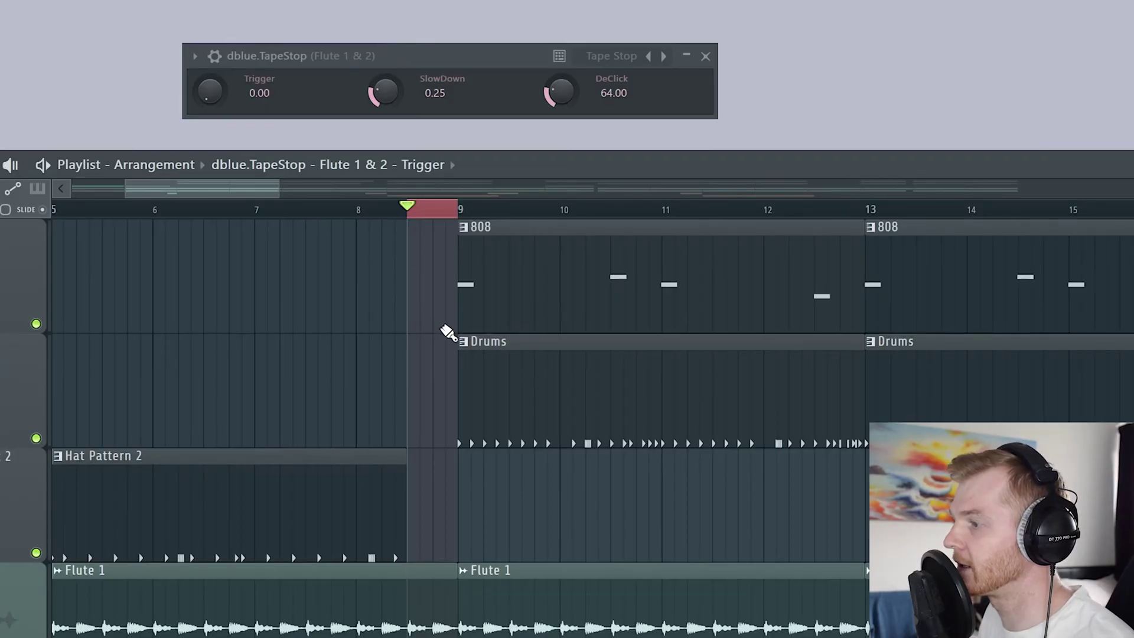
key("space")
key("space")
left_click_drag(216, 87, 216, 74)
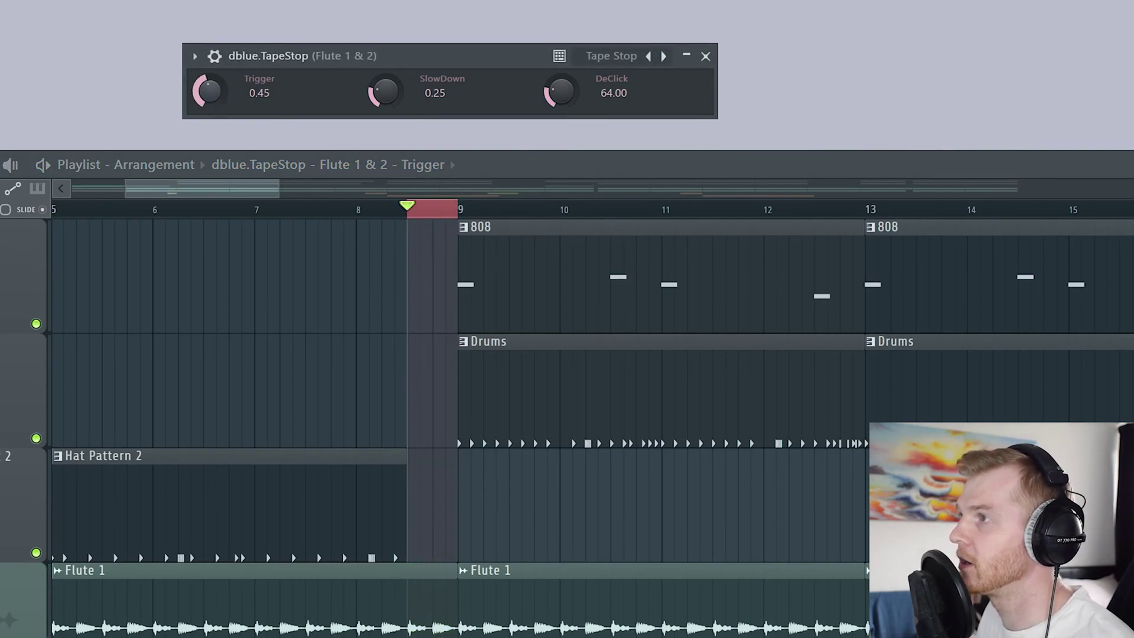
key("space")
left_click_drag(216, 90, 216, 90)
key("space")
Create a rising automation clip for the Tape Stop Trigger and place it between Hat Pattern 2 and bar 9.
right_click(216, 97)
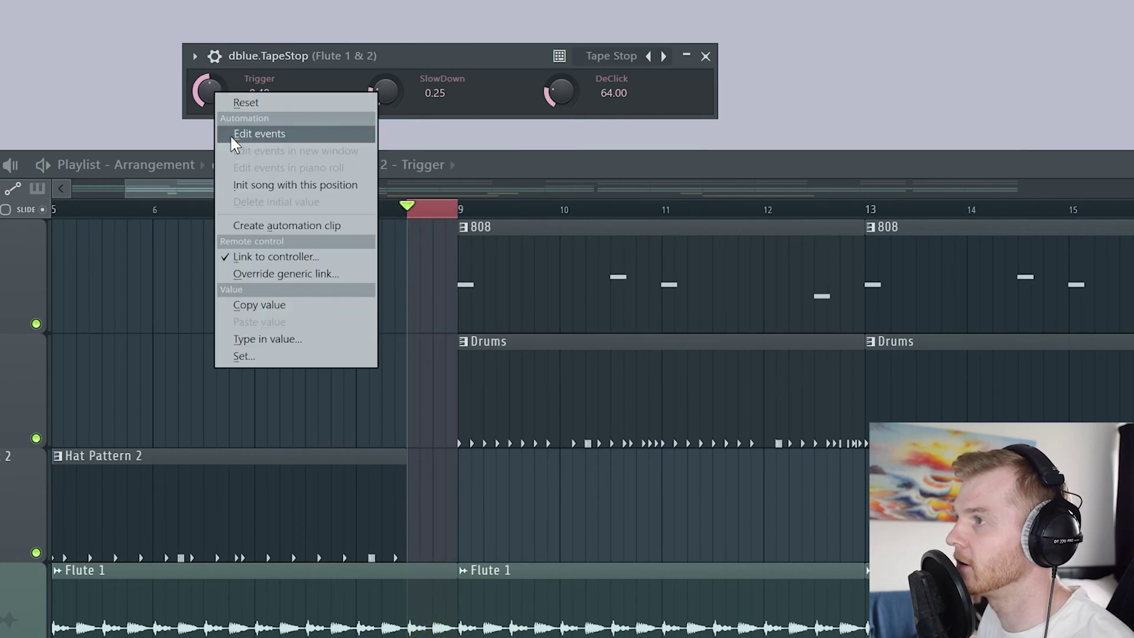
left_click(312, 226)
left_click_drag(434, 306, 458, 491)
Play back from just before the Trigger automation clip into bar 9 to hear the tape stop transition.
left_click(381, 210)
key("space")
key("space")
right_click(418, 216)
key("space")
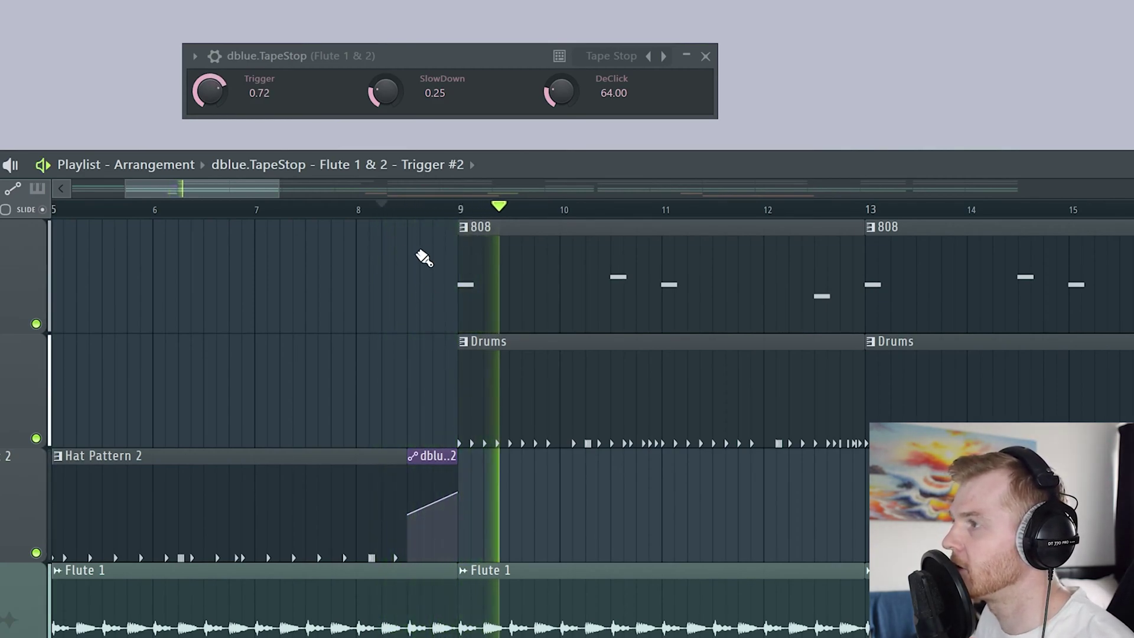
left_click(394, 208)
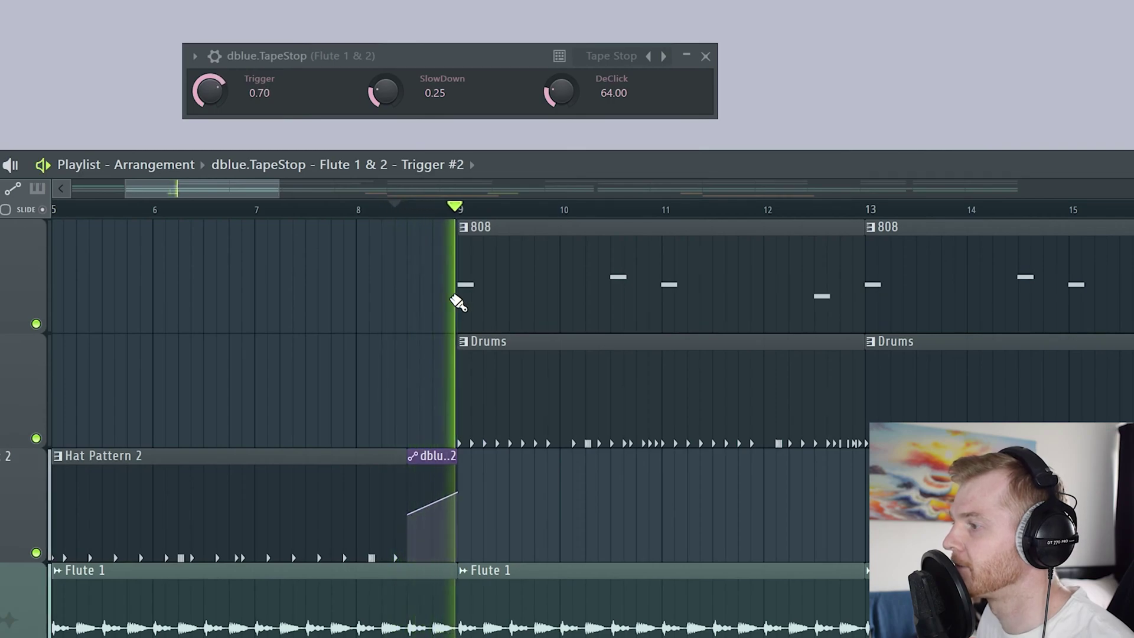
key("space")
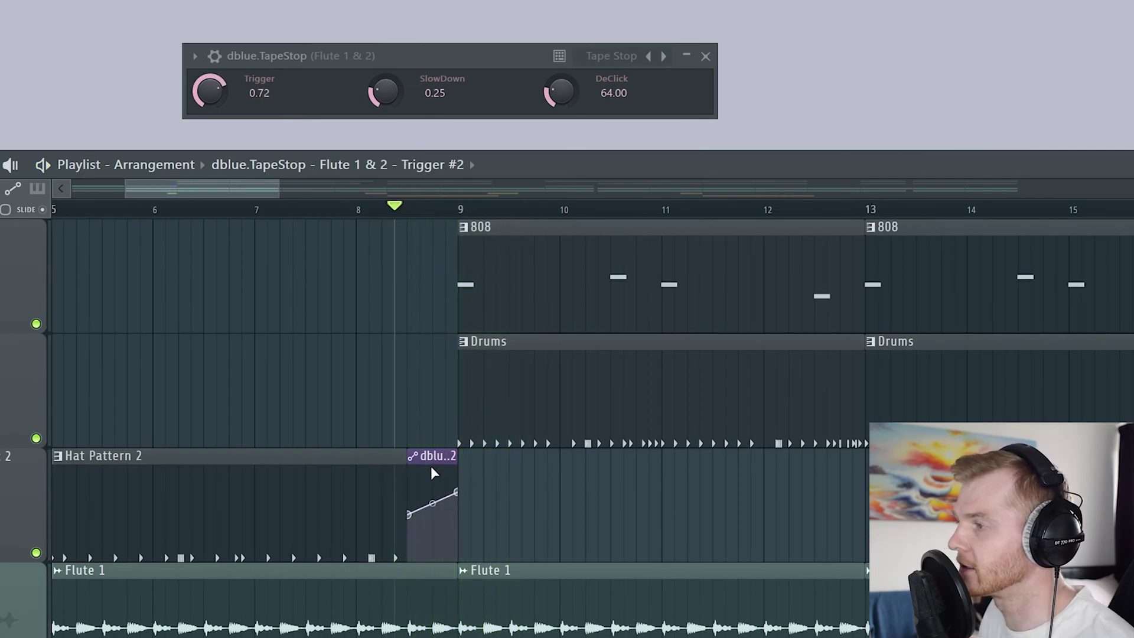
Replay the transition before bar 9 and lower the Tape Stop SlowDown to 0.09.
right_click(455, 512)
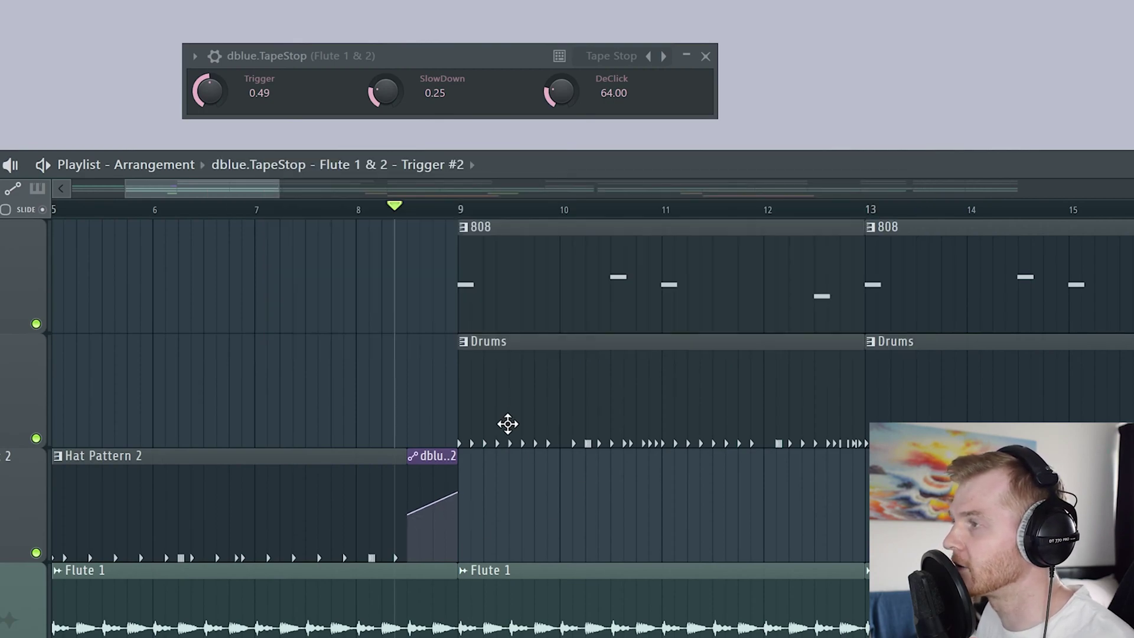
key("space")
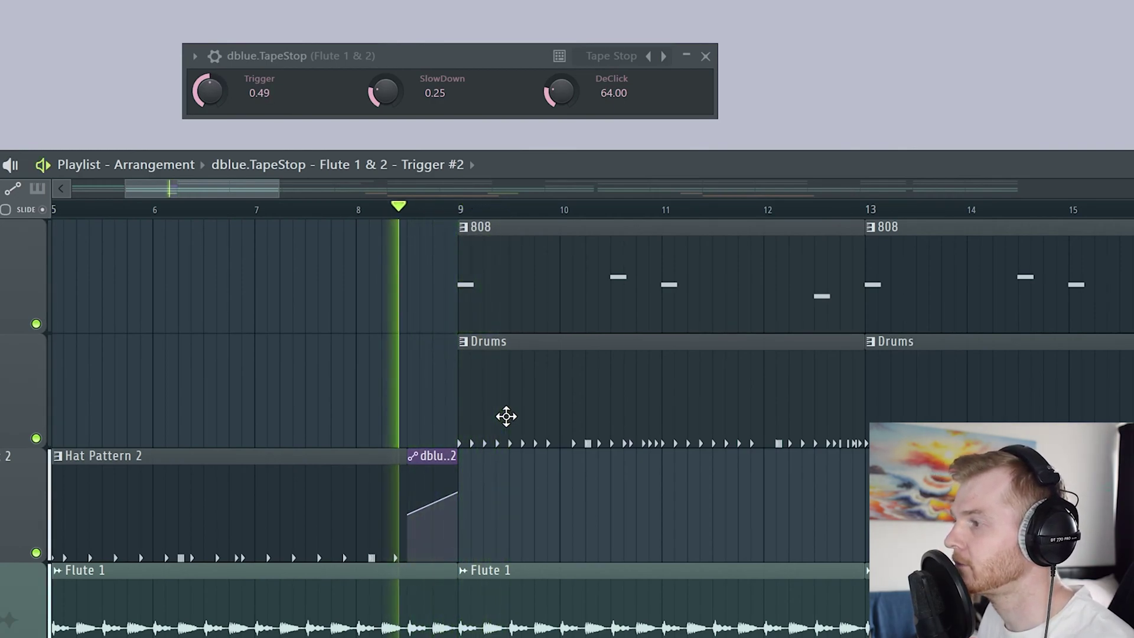
key("space")
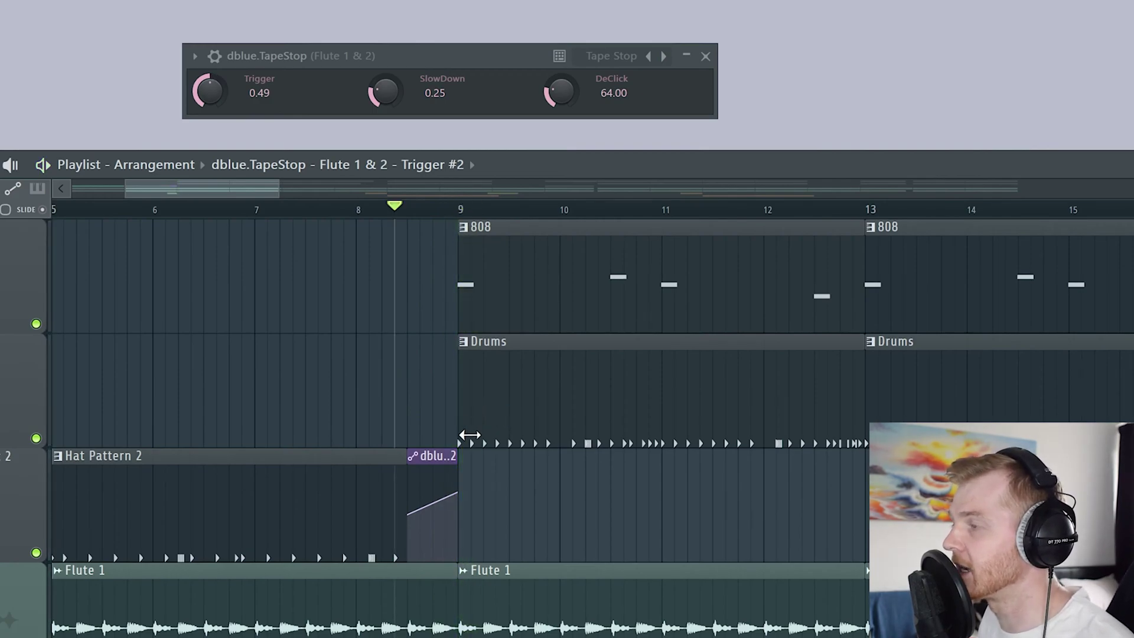
left_click_drag(394, 104, 394, 115)
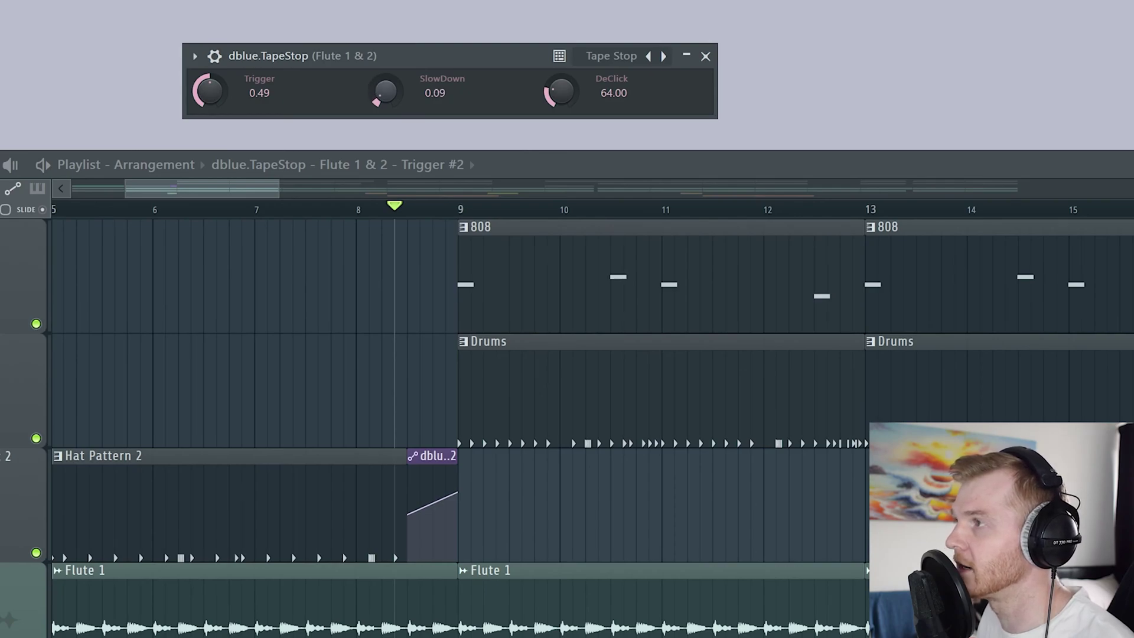
Replay the transition, move the Tape Stop Trigger automation clip a quarter bar forward and trim its end back to bar 9.
key("space")
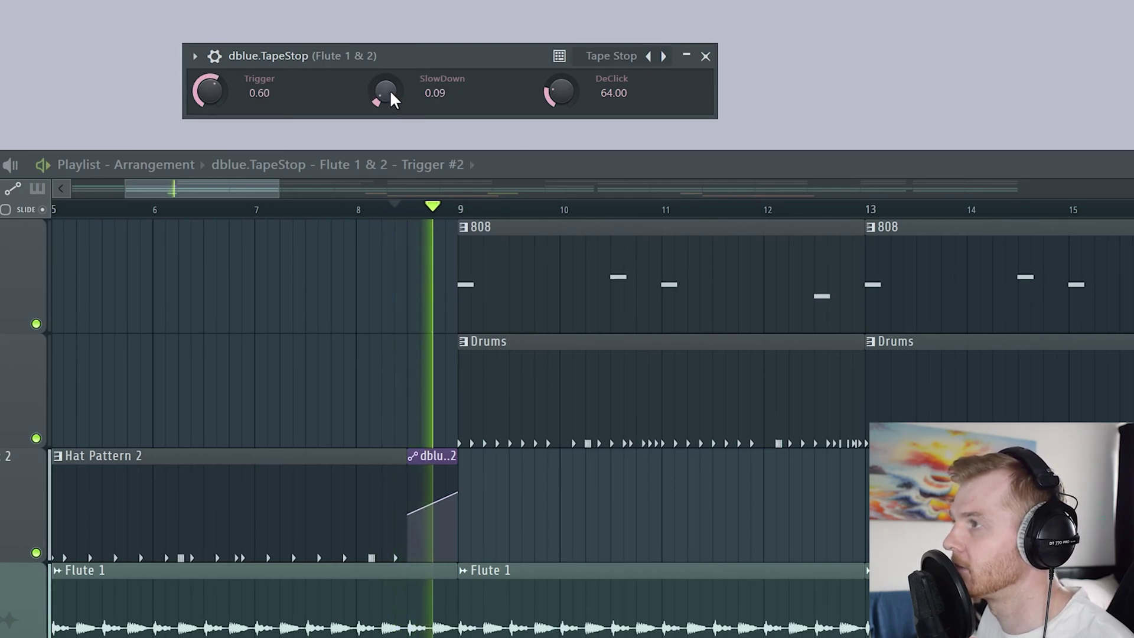
key("space")
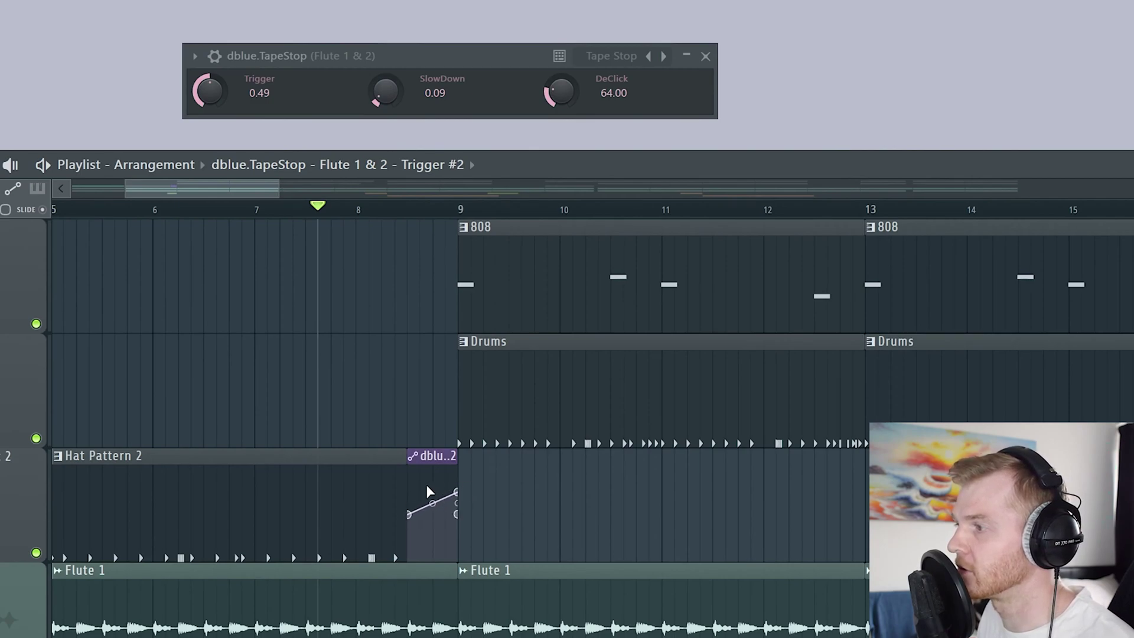
left_click_drag(429, 463, 450, 459)
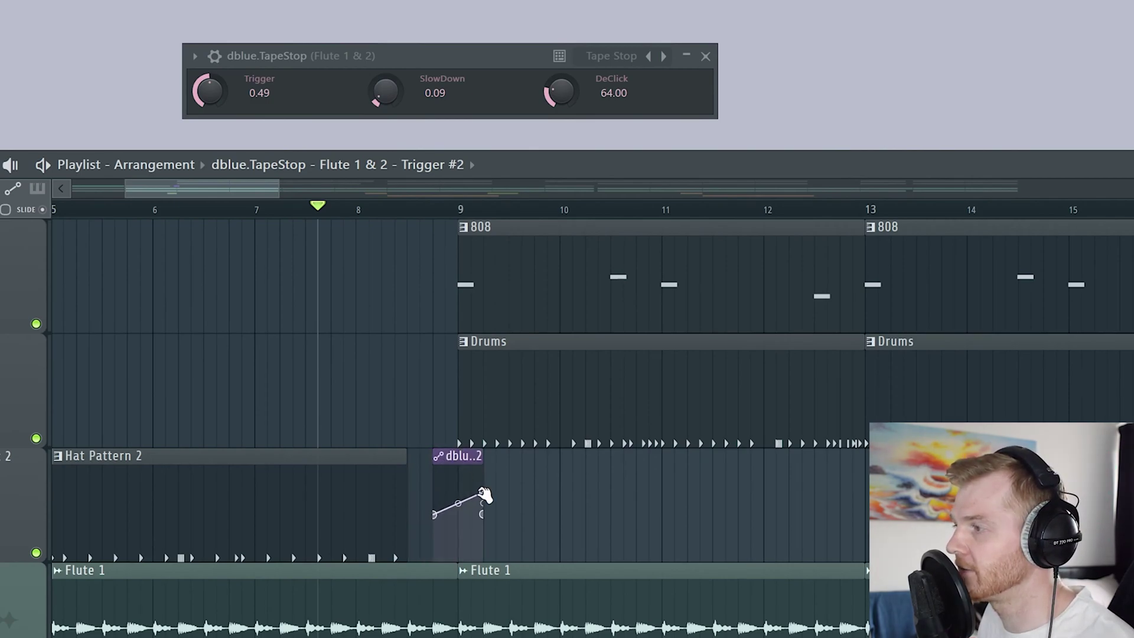
left_click_drag(486, 495, 459, 496)
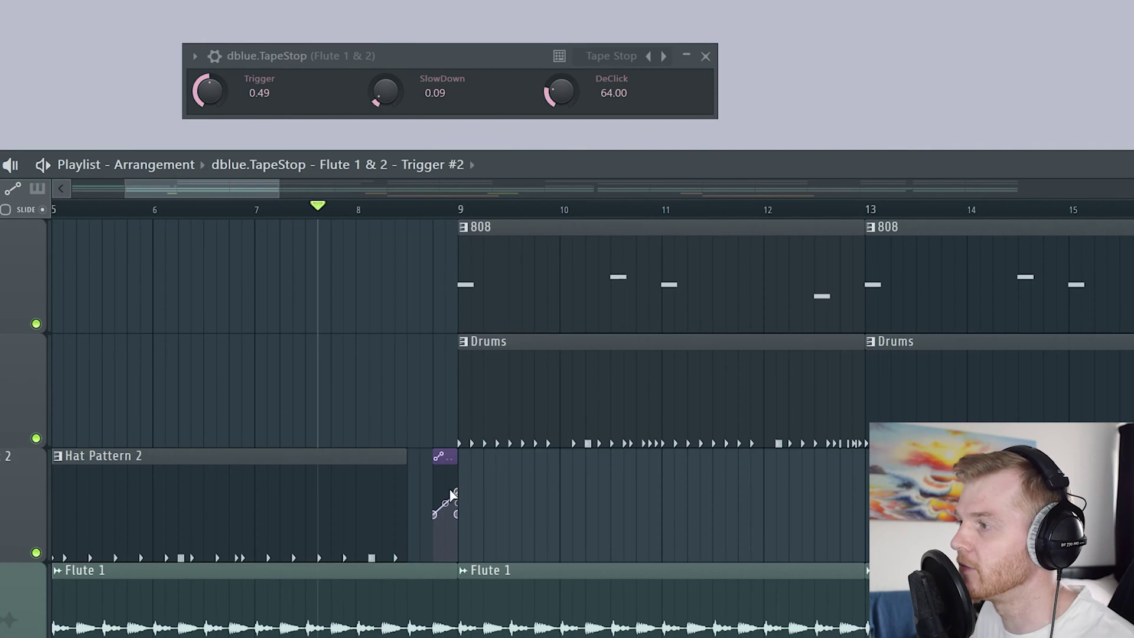
Play the shortened tape stop into bar 9, raise the Tape Stop SlowDown to 0.28 and audition it again.
key("space")
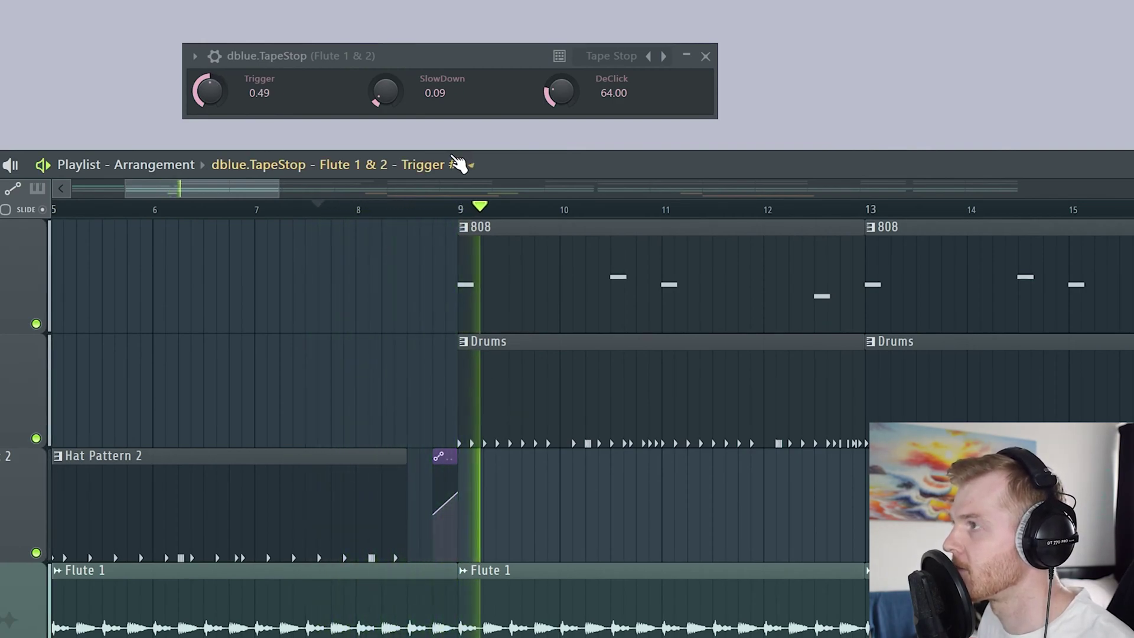
key("space")
left_click_drag(385, 92, 392, 93)
key("space")
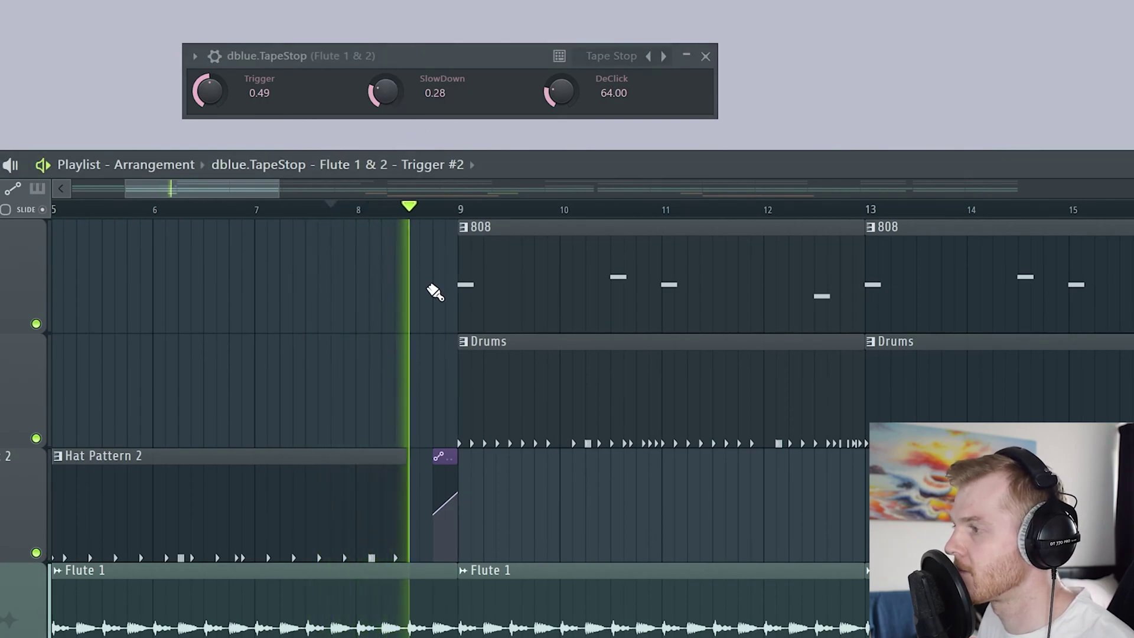
key("space")
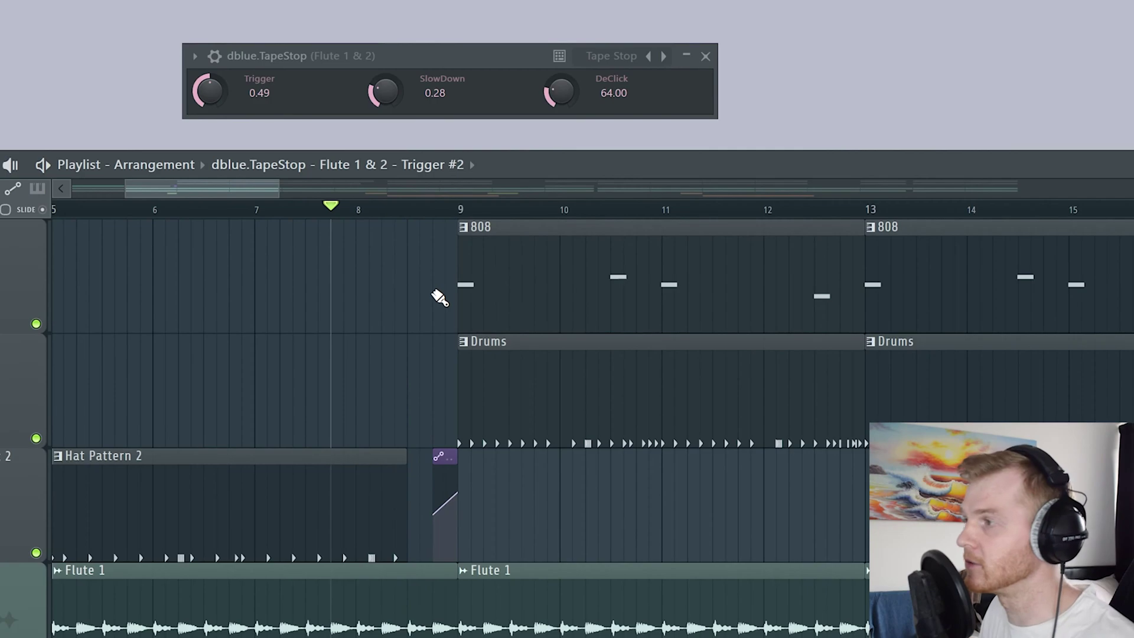
Move the dblue Glitch window aside and play the beat from bar 9 to hear the glitch on the flutes.
right_click(438, 299, "ctrl")
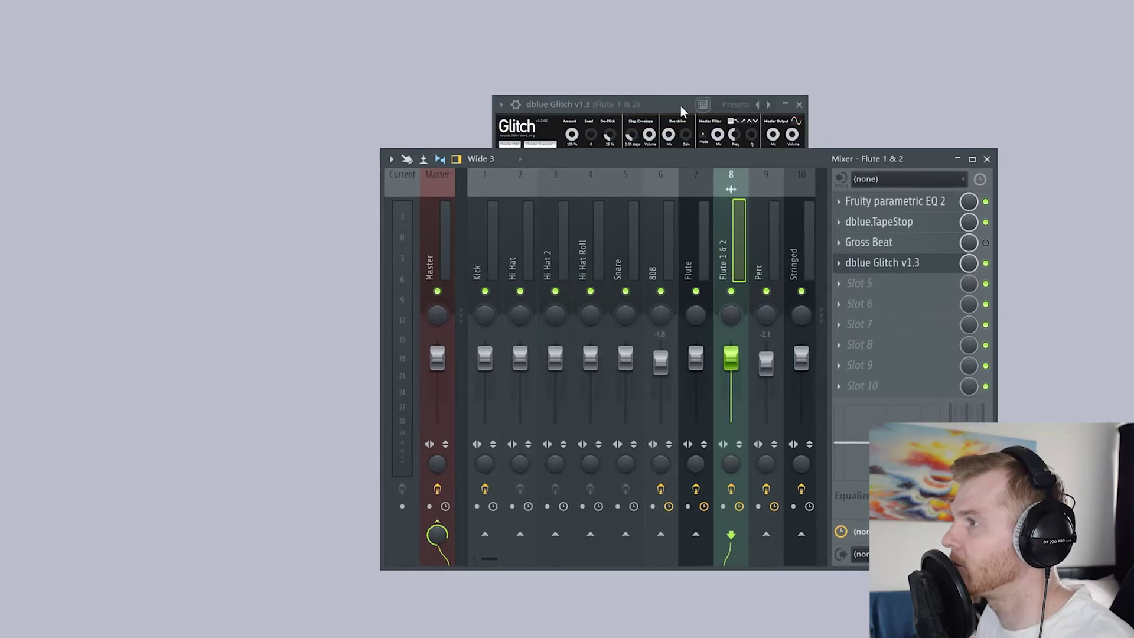
left_click_drag(654, 109, 199, 142)
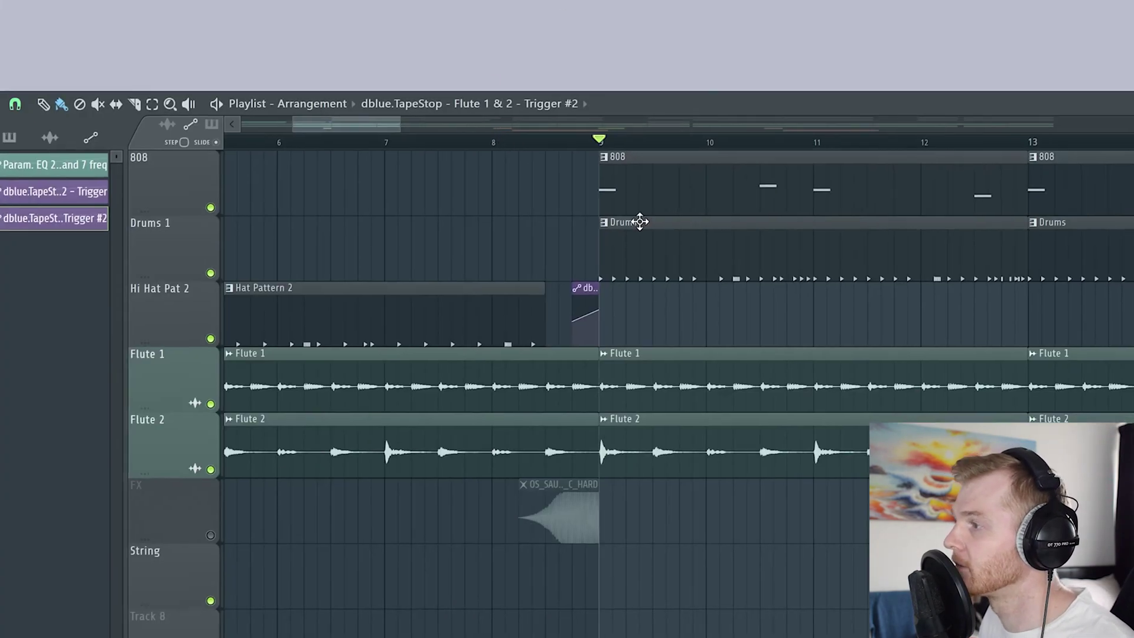
key("space")
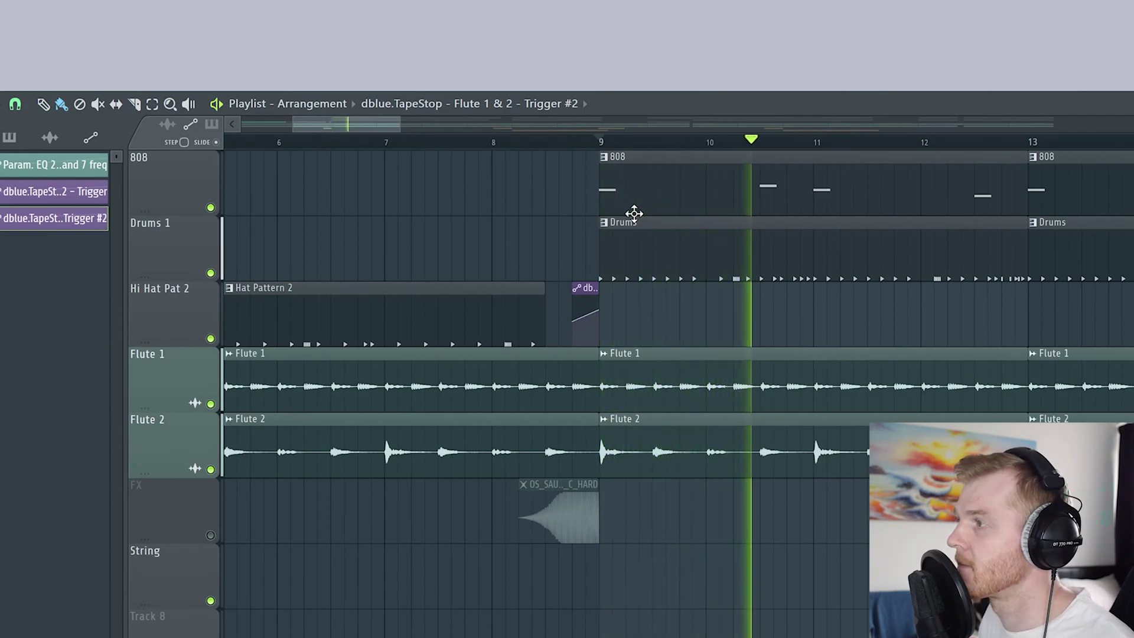
key("space")
Disable dblue Glitch v1.3 on Flute 1 & 2 and place a mute automation clip for it over bar 9 on the Hi Hat Pat 2 track.
left_click_drag(470, 148, 366, 153)
left_click(487, 304)
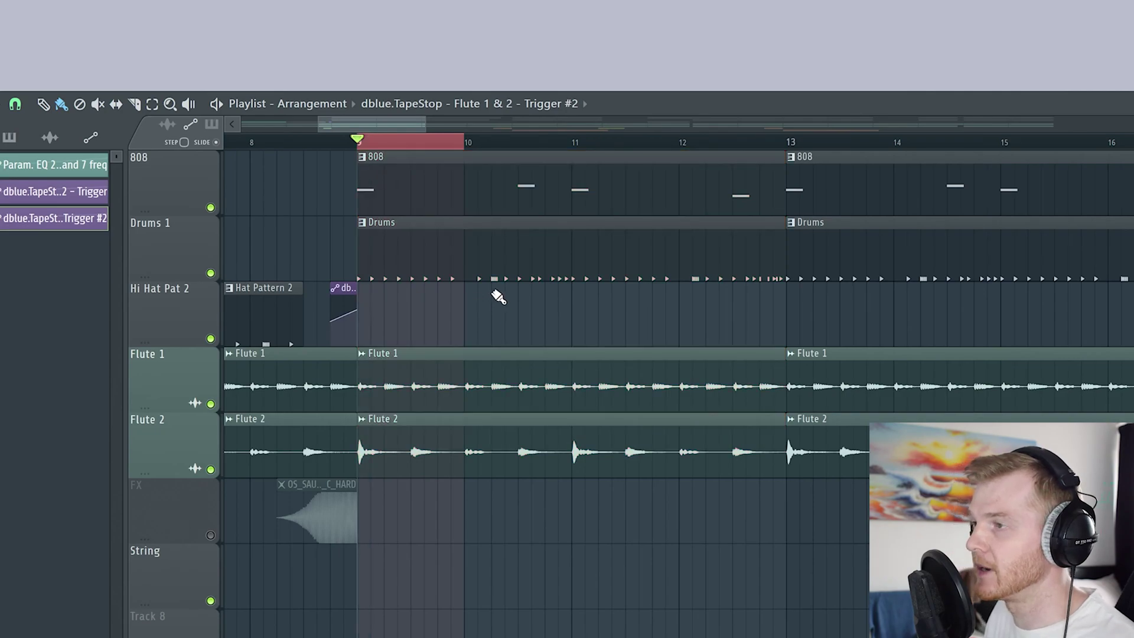
key("F9")
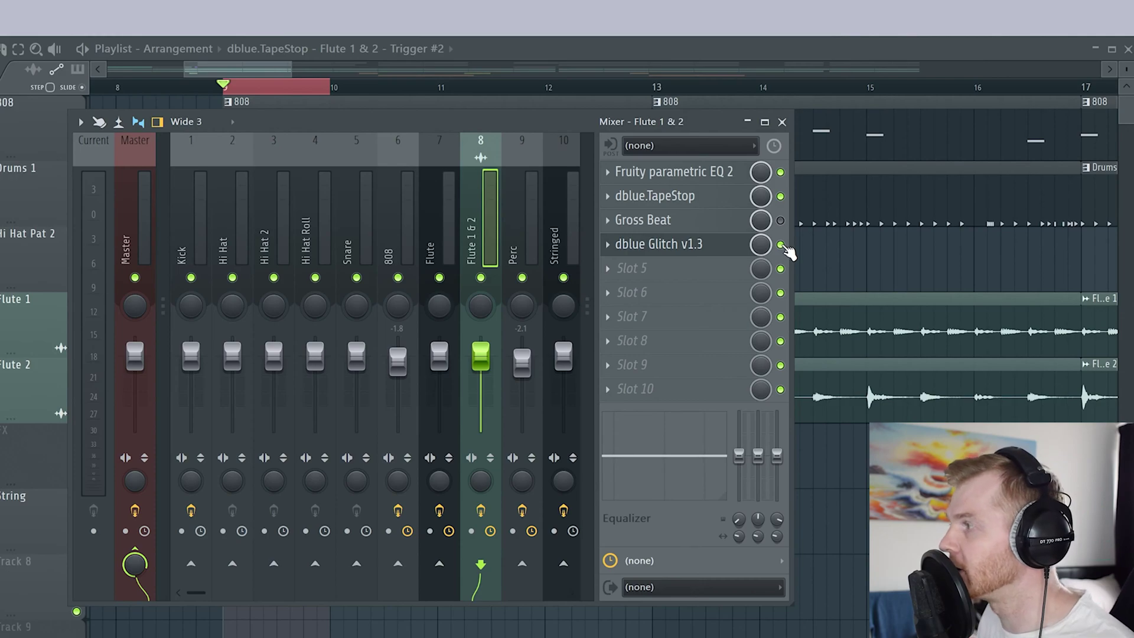
right_click(780, 245)
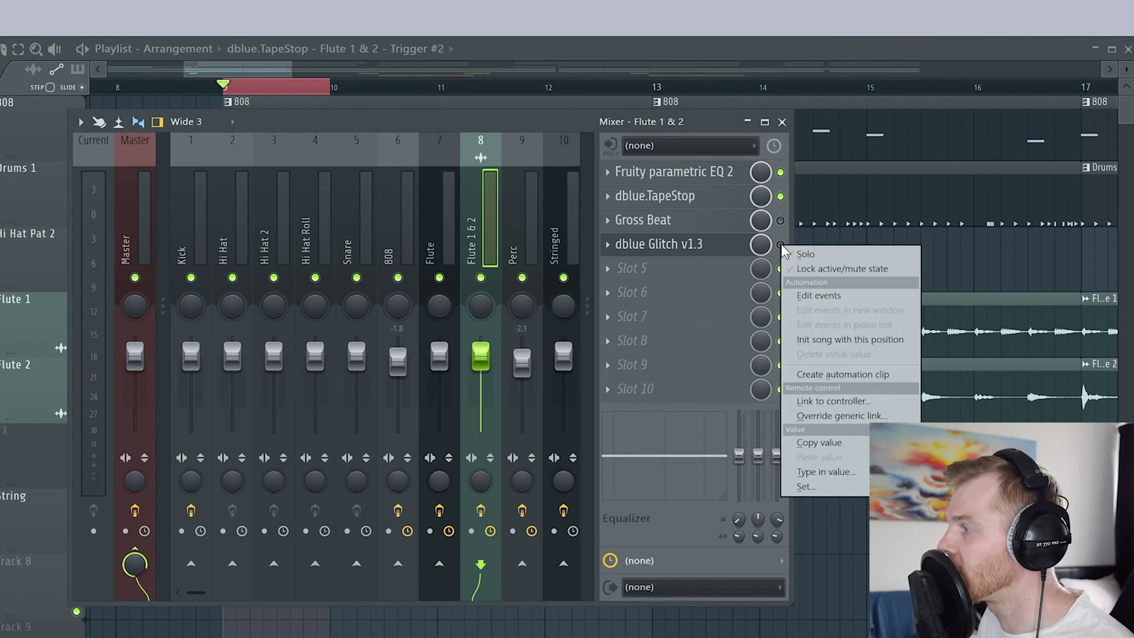
left_click(842, 378)
key("F9")
left_click_drag(294, 495, 294, 235)
key("ctrl+d")
key("space")
key("space")
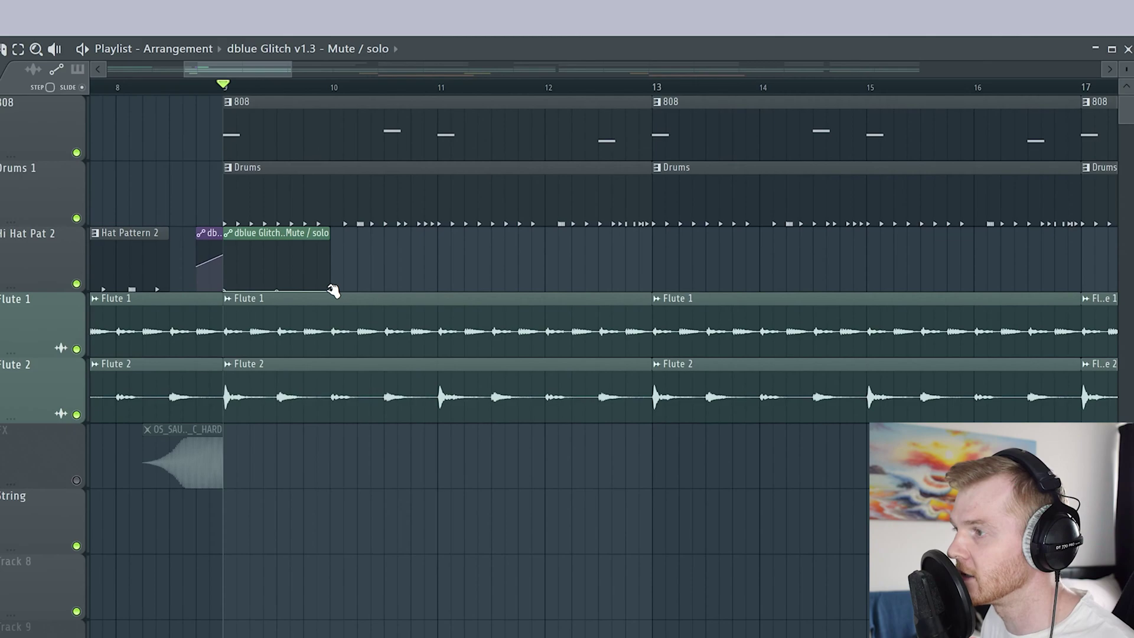
Shape the Glitch mute automation to jump to maximum at bar 9, hold until bar 10 and drop vertically there.
right_click(249, 265)
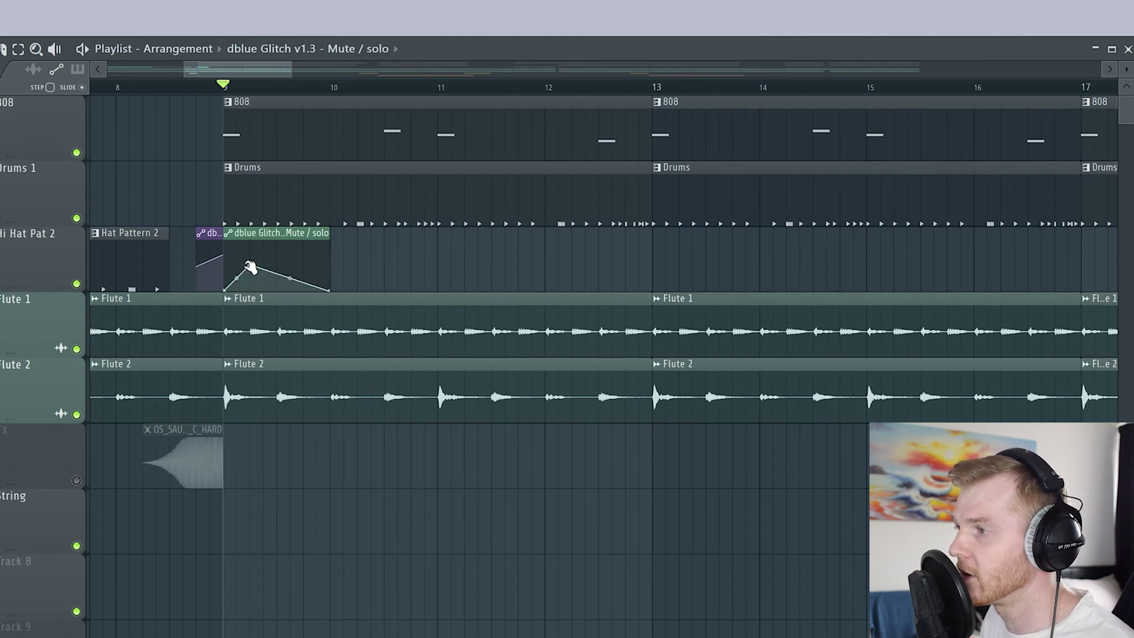
left_click_drag(253, 259, 227, 235)
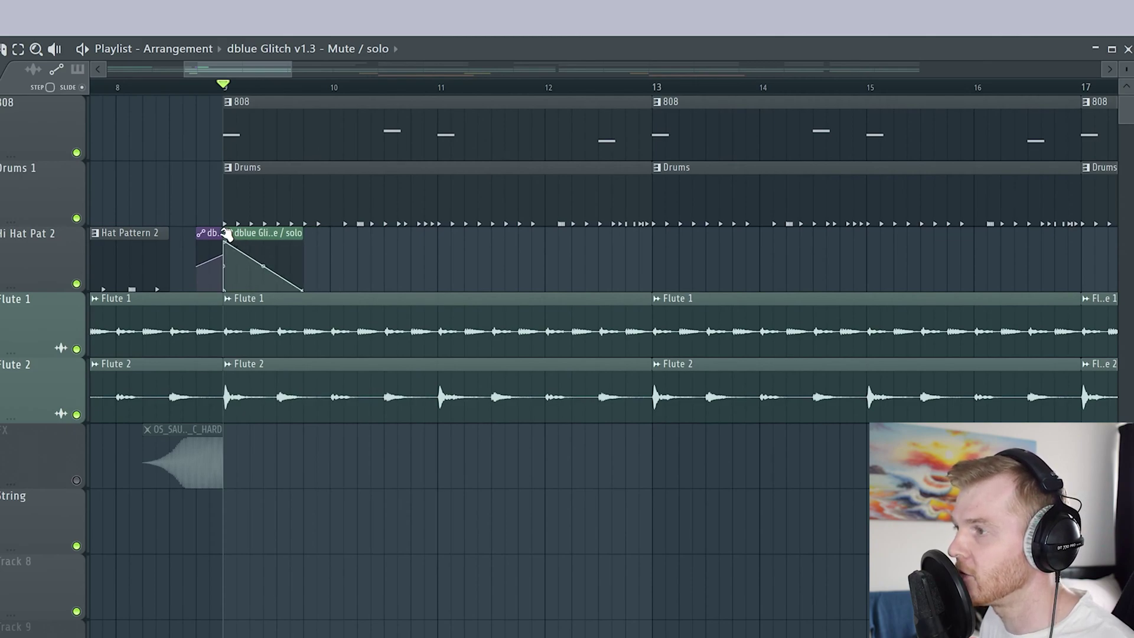
right_click(275, 257)
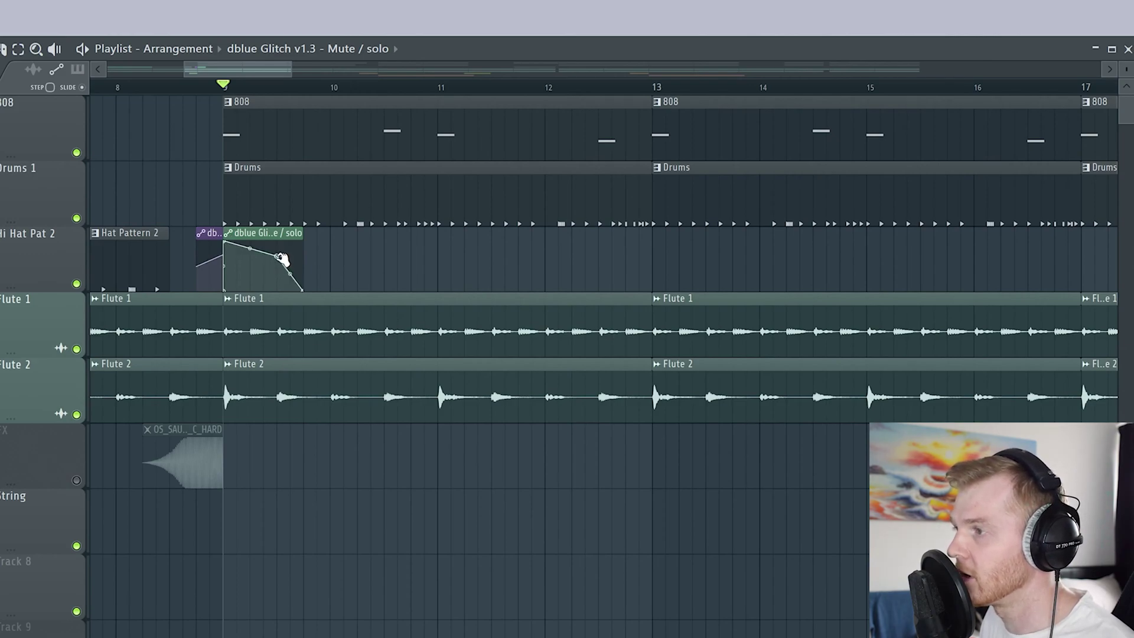
left_click_drag(279, 258, 334, 235)
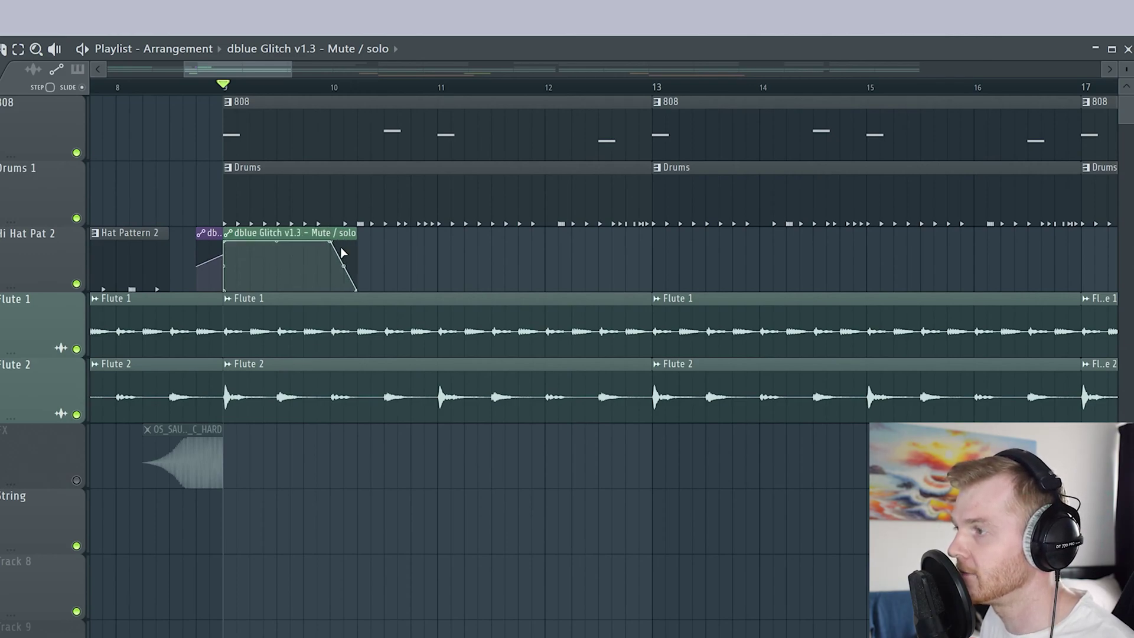
left_click_drag(343, 296, 330, 284)
Play from bar 9, delete the last point of the Glitch mute automation at bar 10 and audition the section again.
key("space")
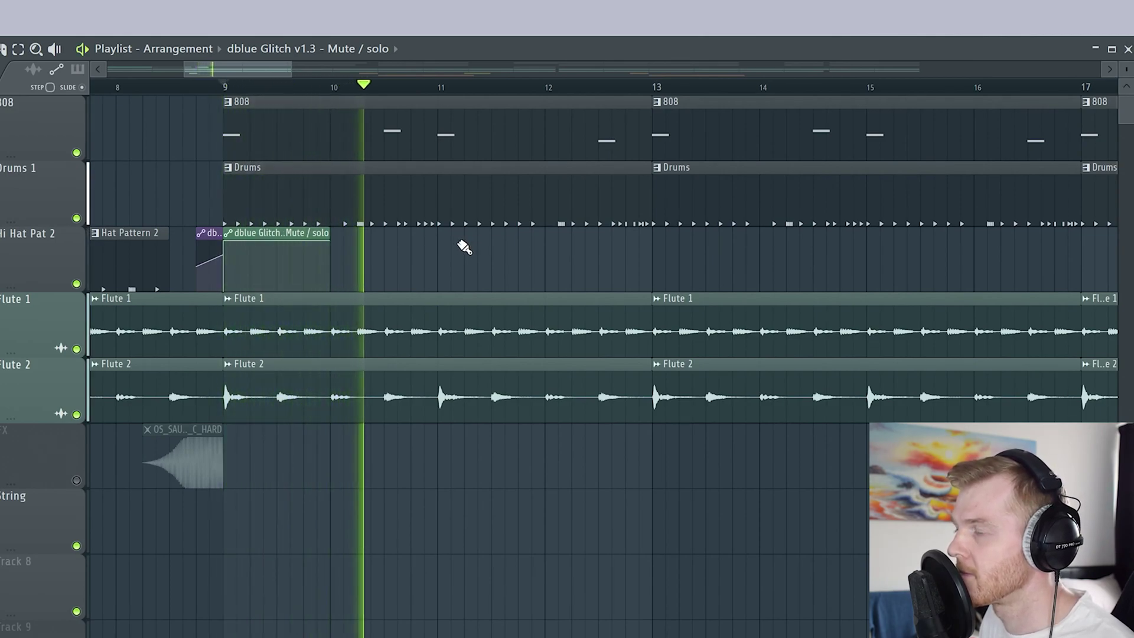
key("space")
right_click(333, 276)
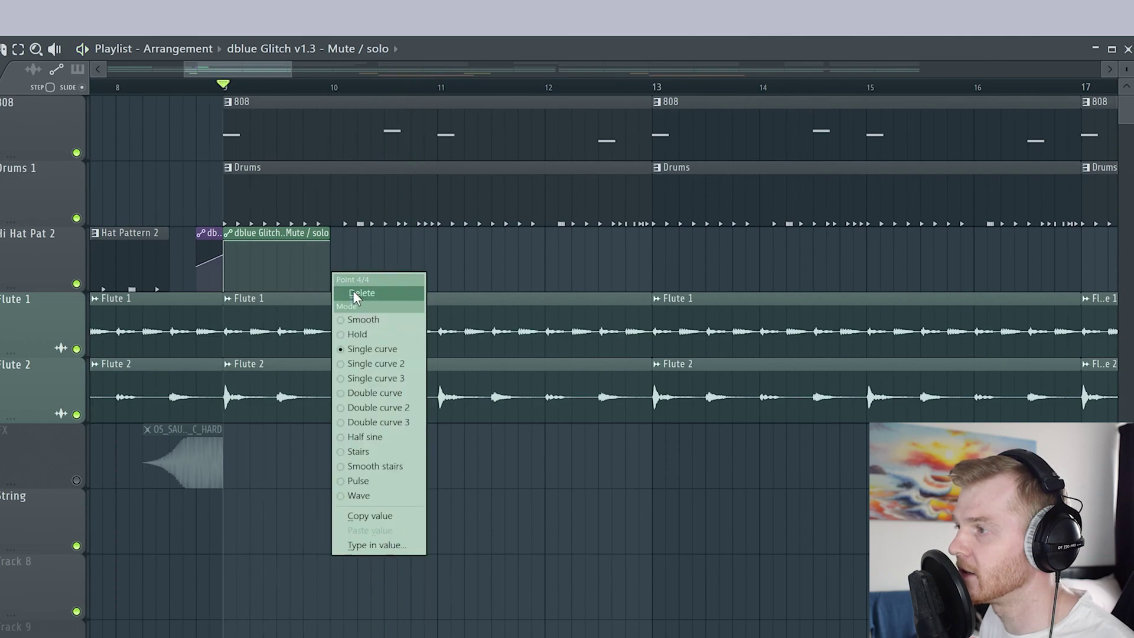
left_click(354, 293)
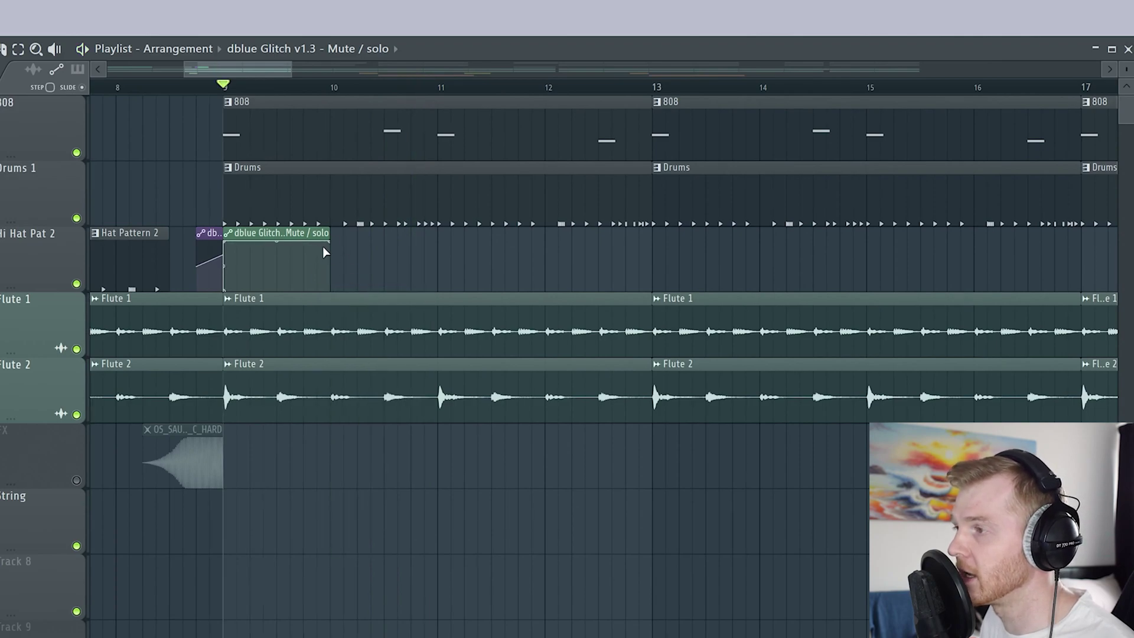
key("space")
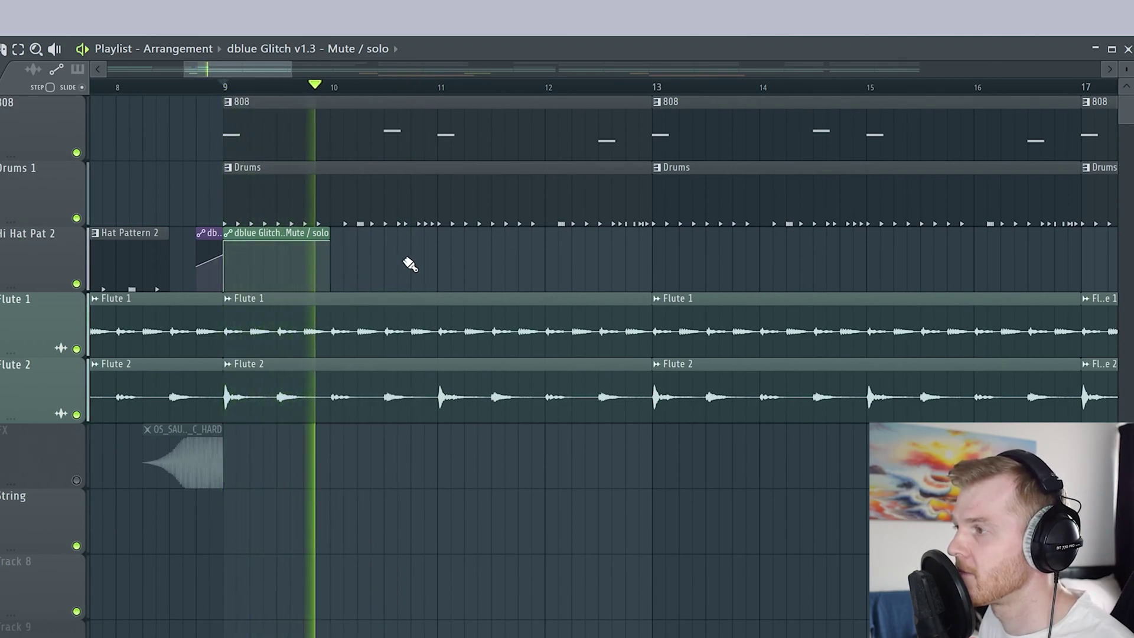
key("space")
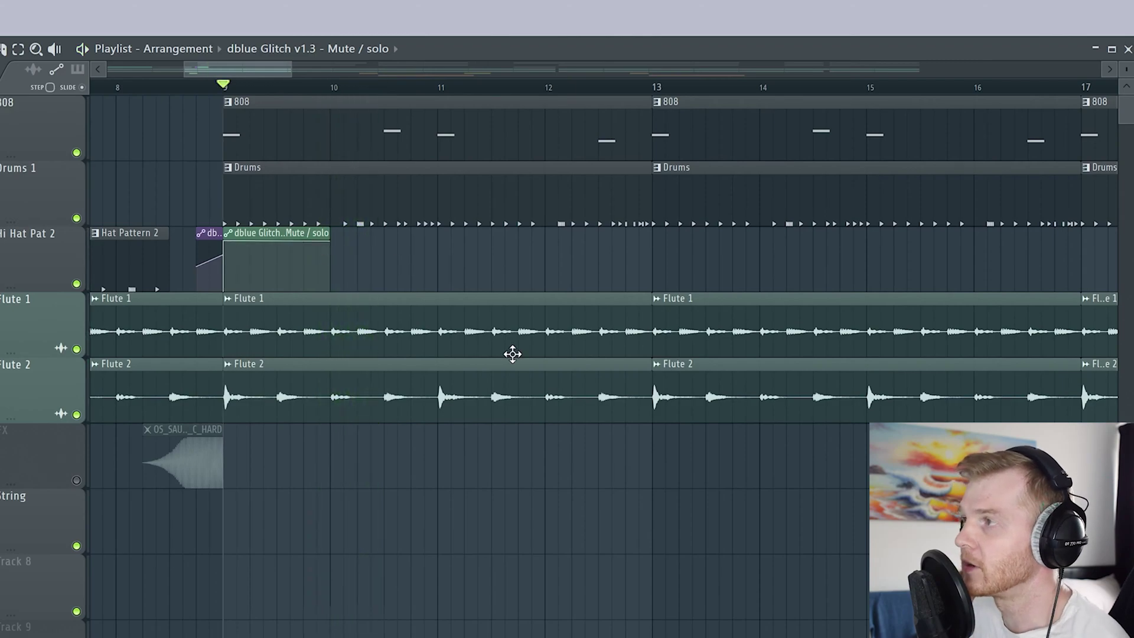
Create an automation clip for the Master track's volume in the mixer.
key("F9")
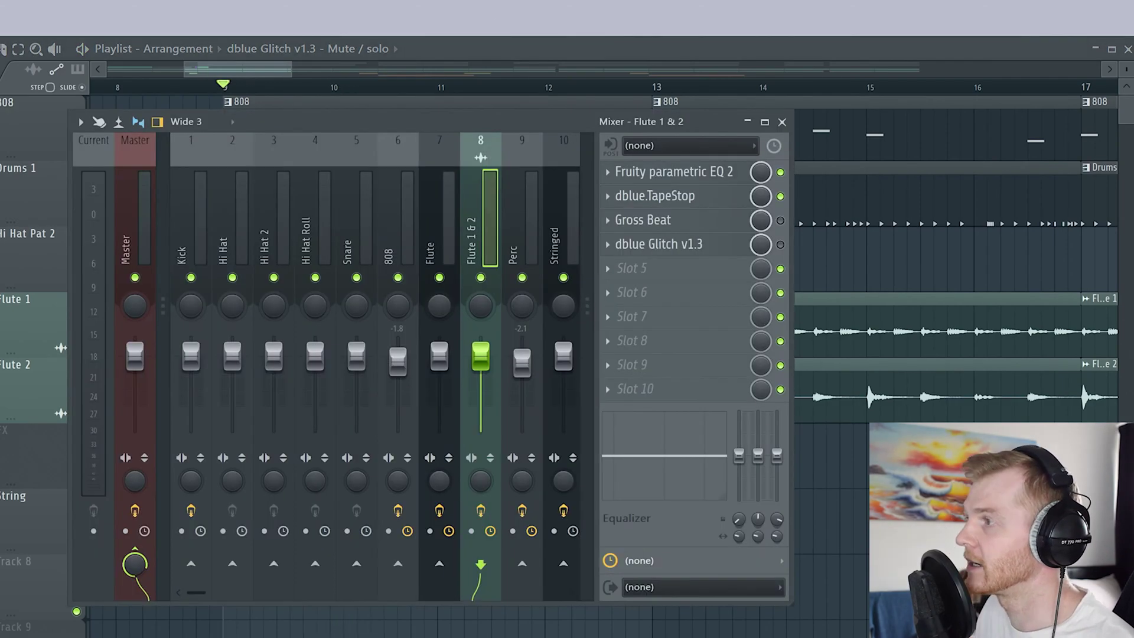
key("F9")
scroll(435, 62, "down", 5)
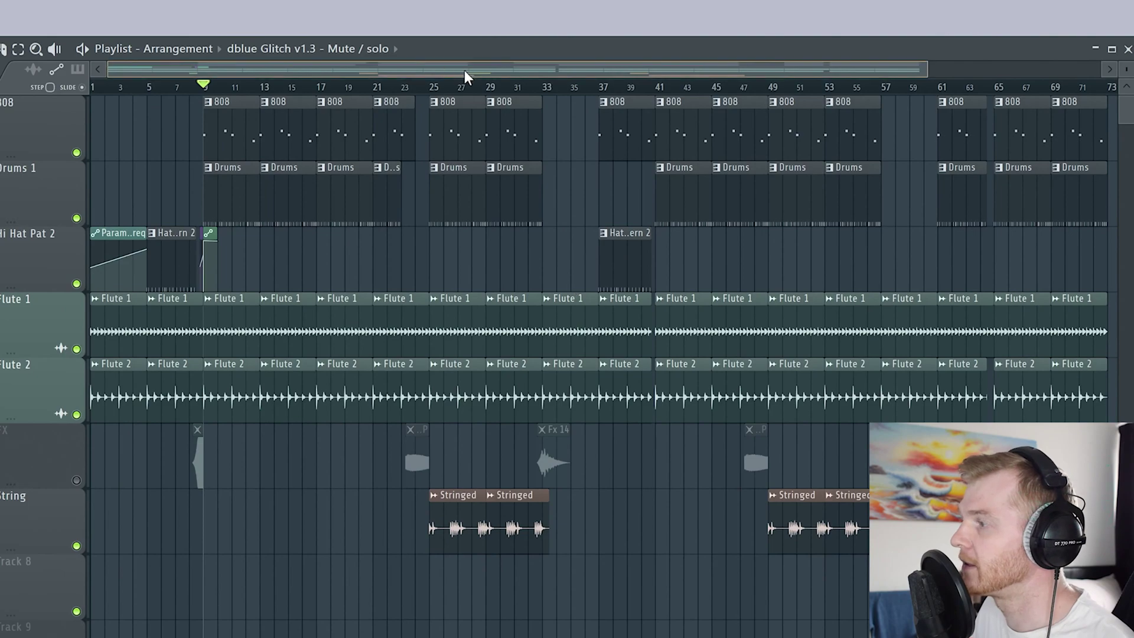
left_click_drag(469, 70, 809, 102)
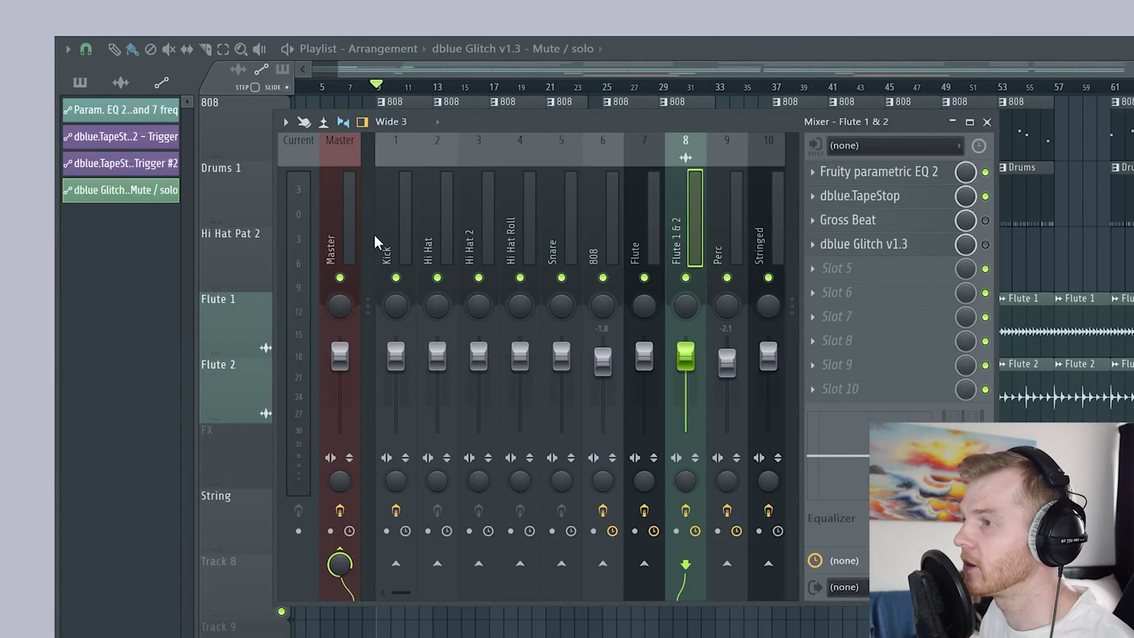
left_click(333, 240)
right_click(342, 358)
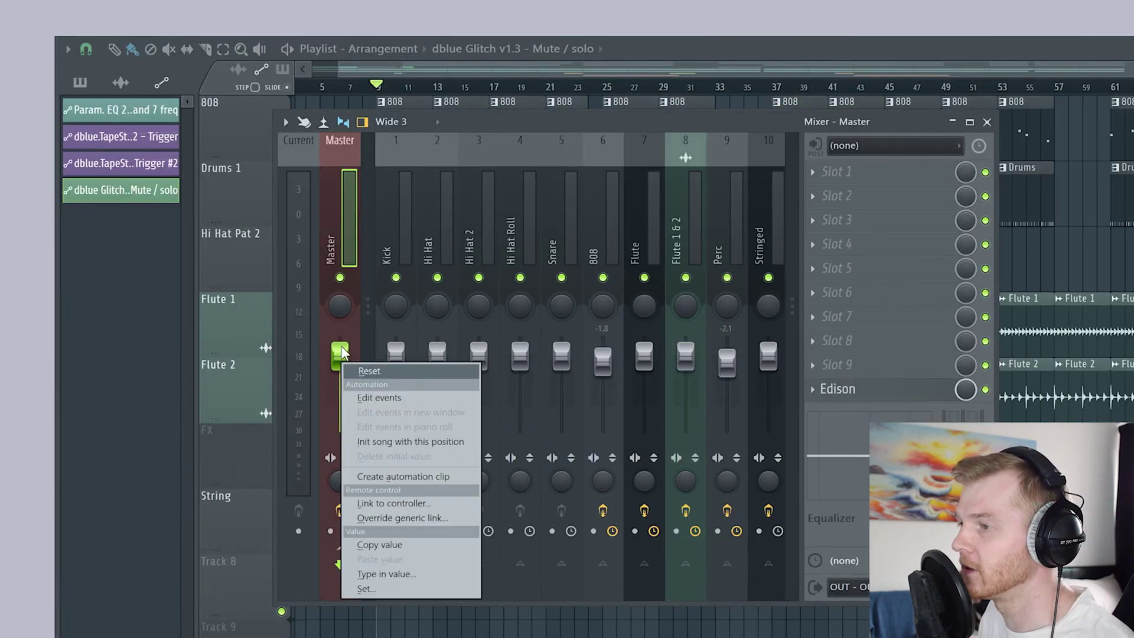
left_click(417, 476)
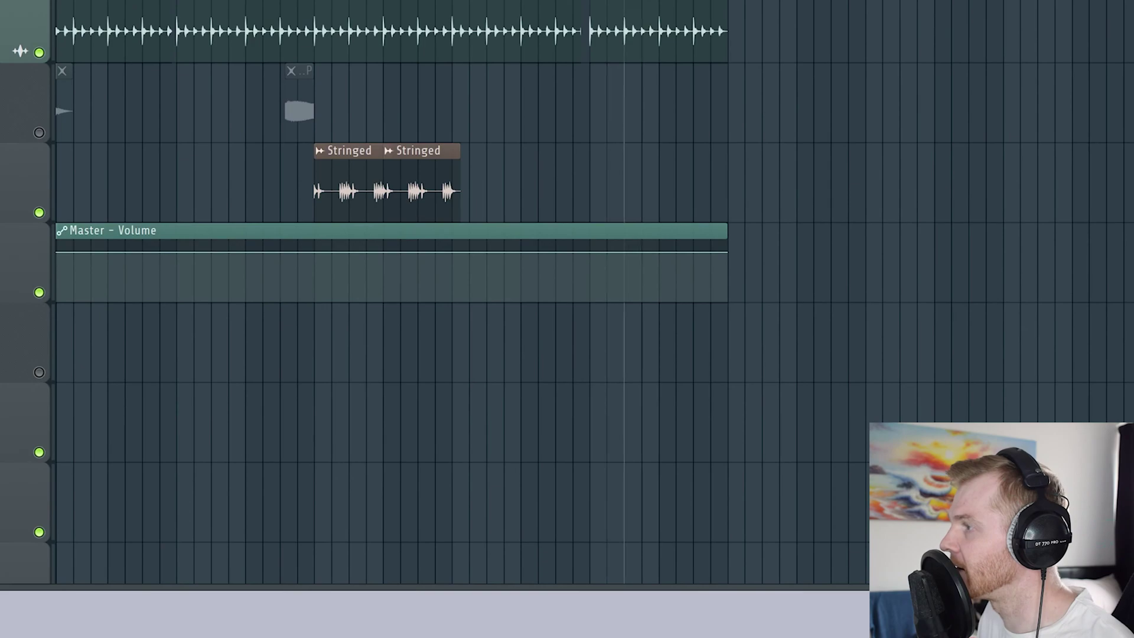
Add a Master volume point about six bars before the song's end, paste the endpoint's 80% value into it, and lower the endpoint to zero.
left_click_drag(626, 252, 626, 255)
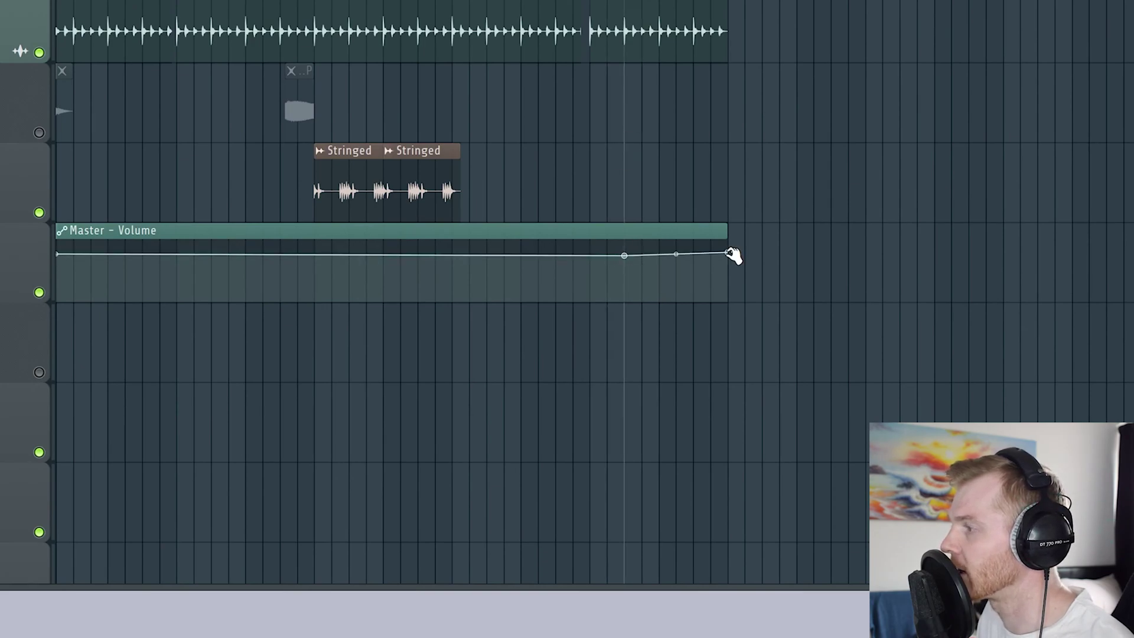
right_click(730, 253)
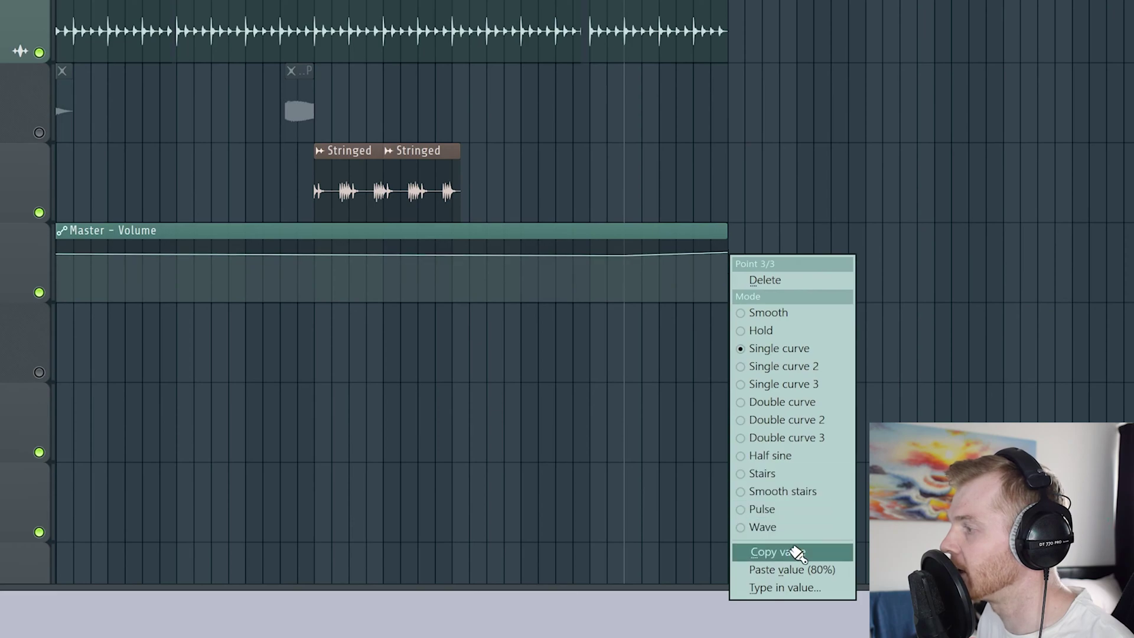
left_click(793, 554)
right_click(627, 255)
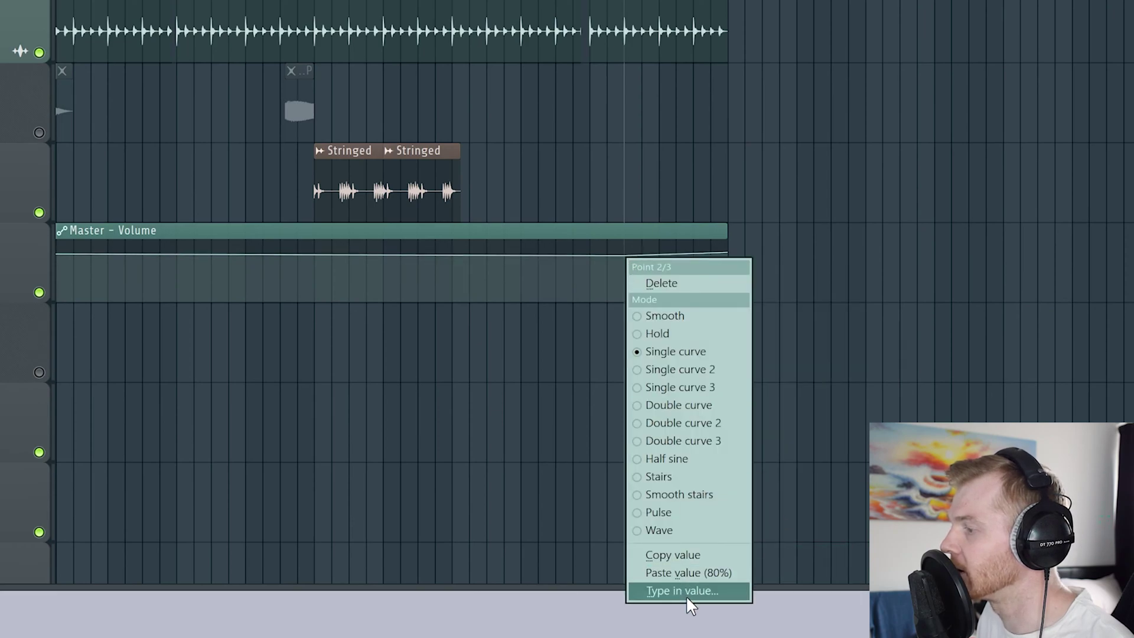
left_click(679, 569)
left_click_drag(728, 255, 734, 316)
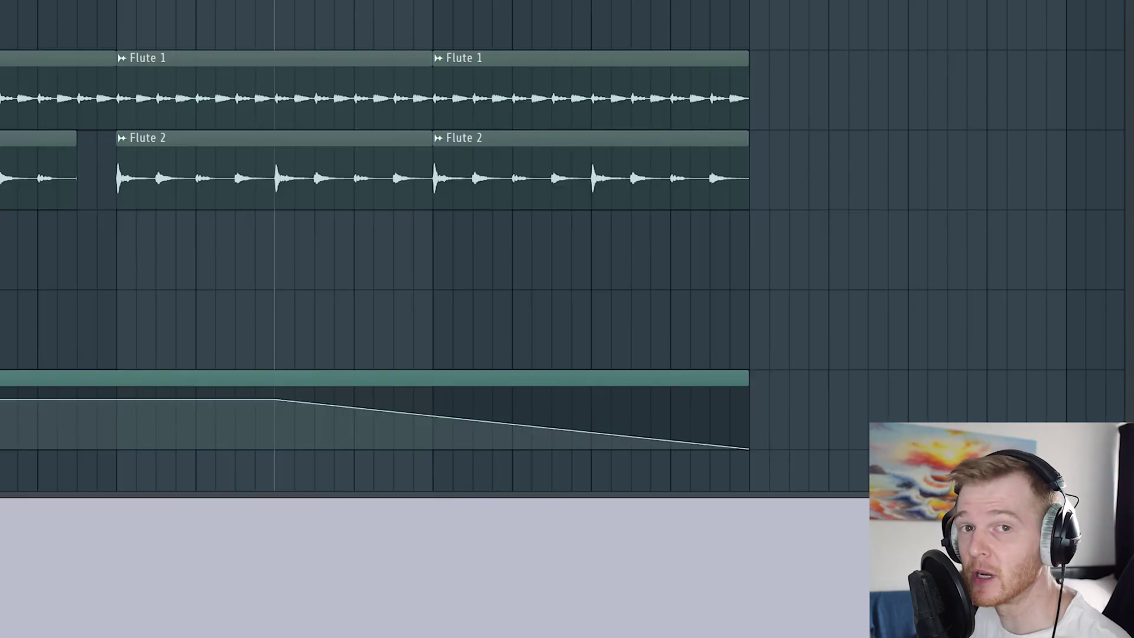
Play the song's ending to hear the Master volume fade-out and examine the fade's curve and start point.
key("space")
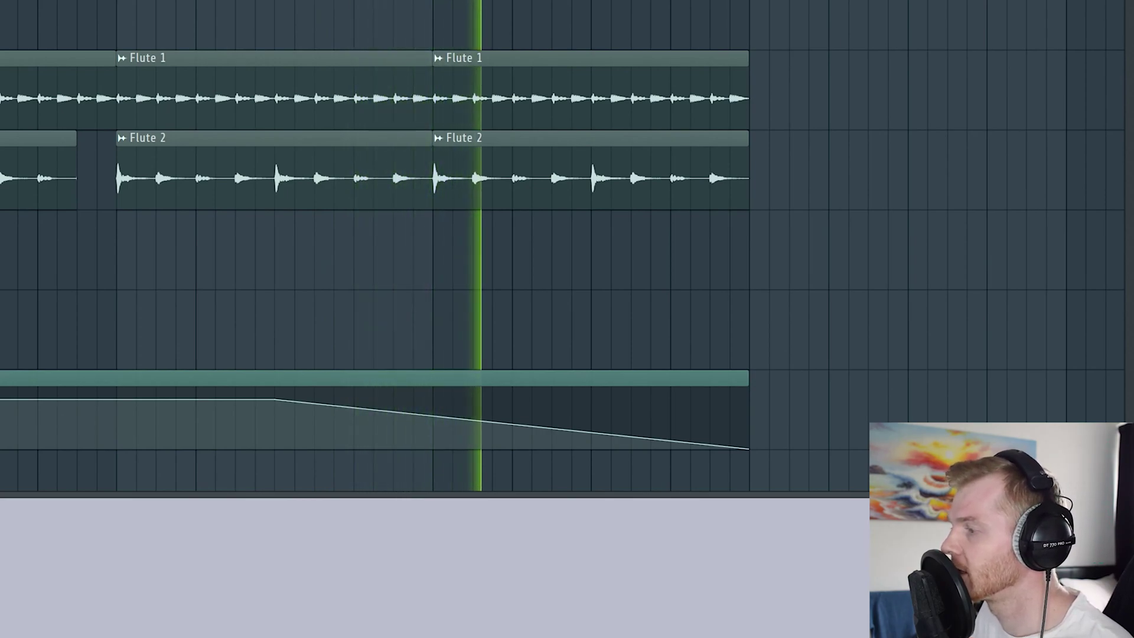
key("space")
mouse_move(456, 431)
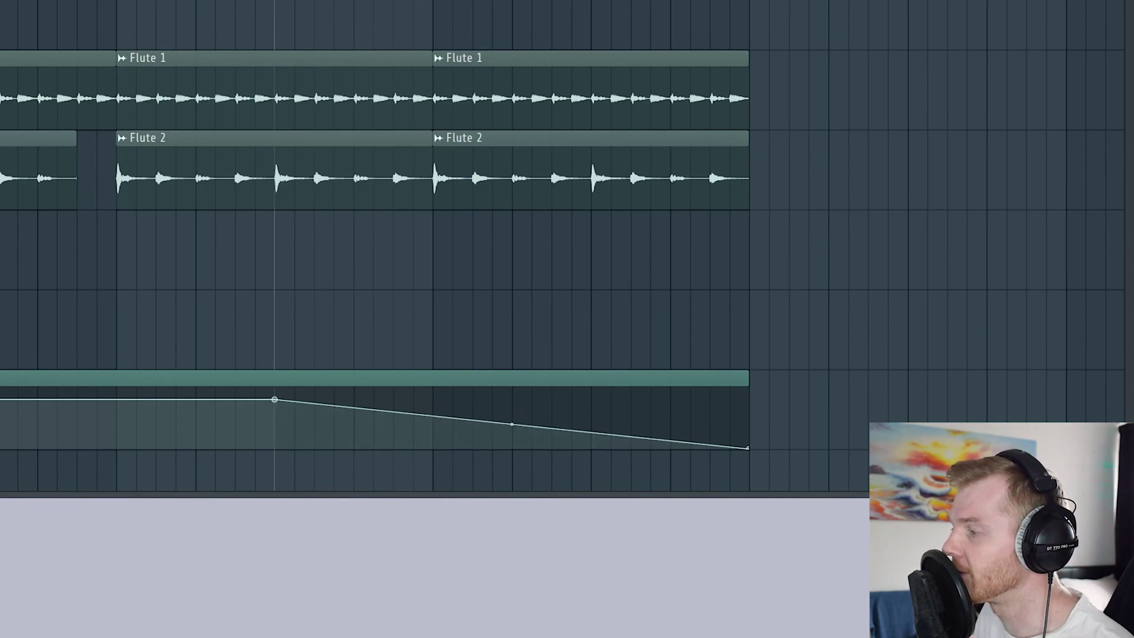
mouse_move(512, 424)
left_mouse_down()
mouse_move(512, 438)
mouse_move(511, 404)
mouse_move(512, 424)
left_mouse_up()
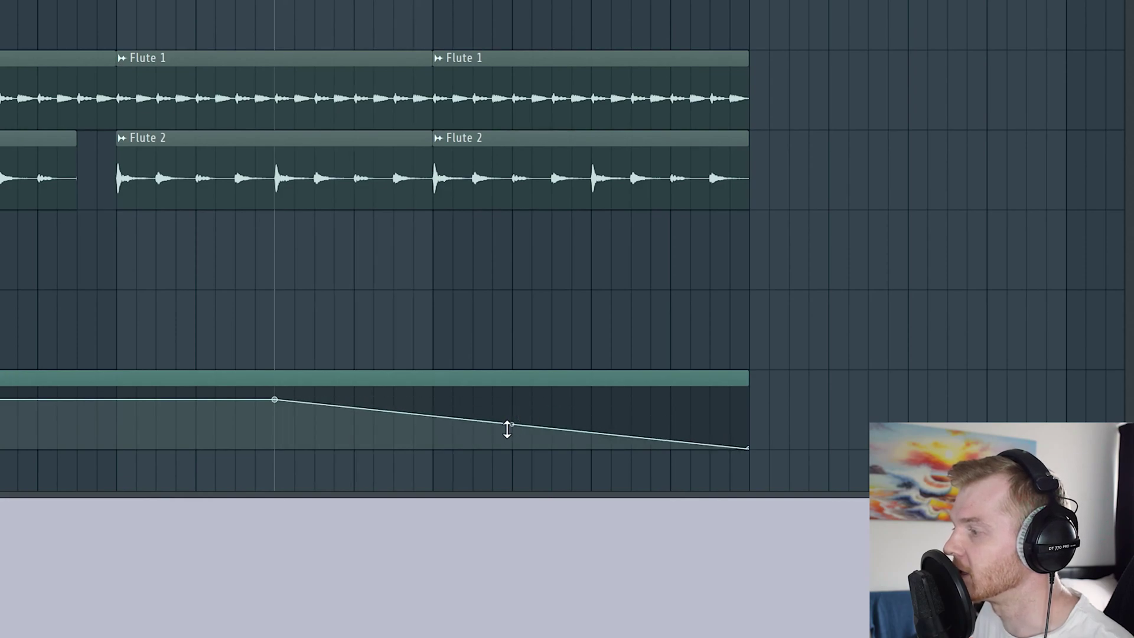
right_click(274, 400)
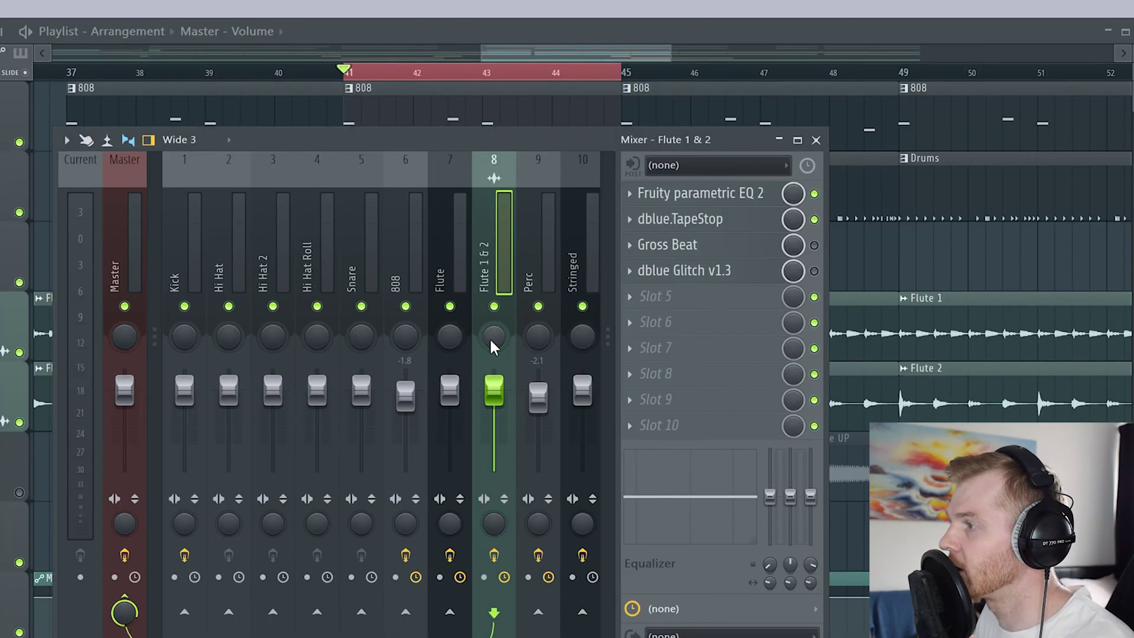
Create a panning automation clip for Flute 1 & 2 across bars 41–45, rising from minimum to maximum at bar 43 and back down, and play it.
right_click(491, 338)
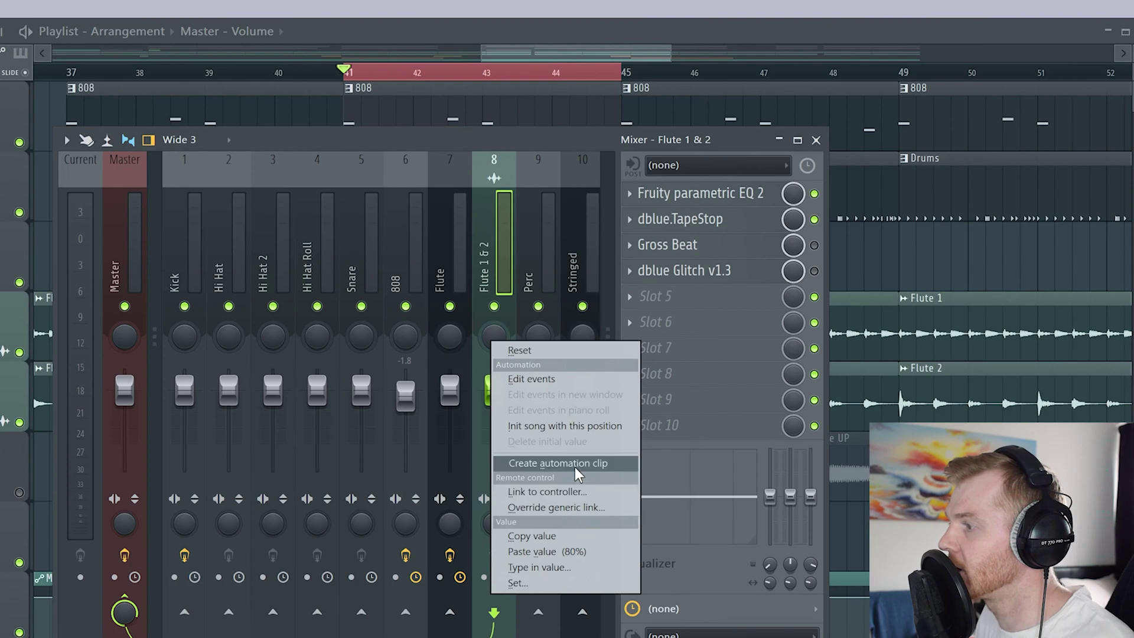
left_click(628, 468)
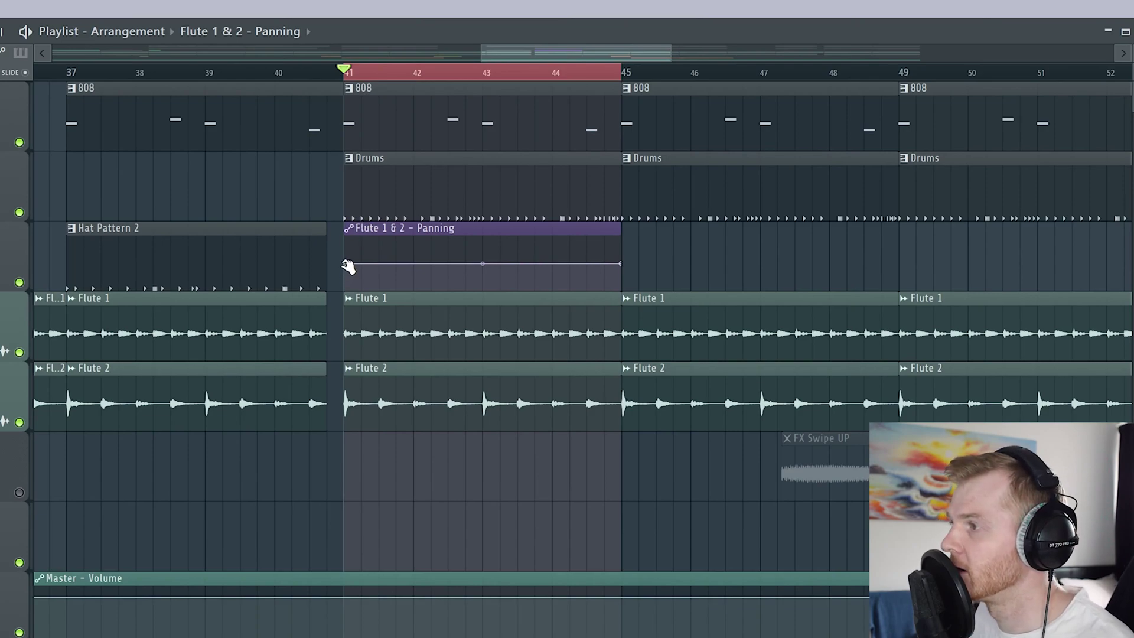
left_click_drag(347, 265, 346, 296)
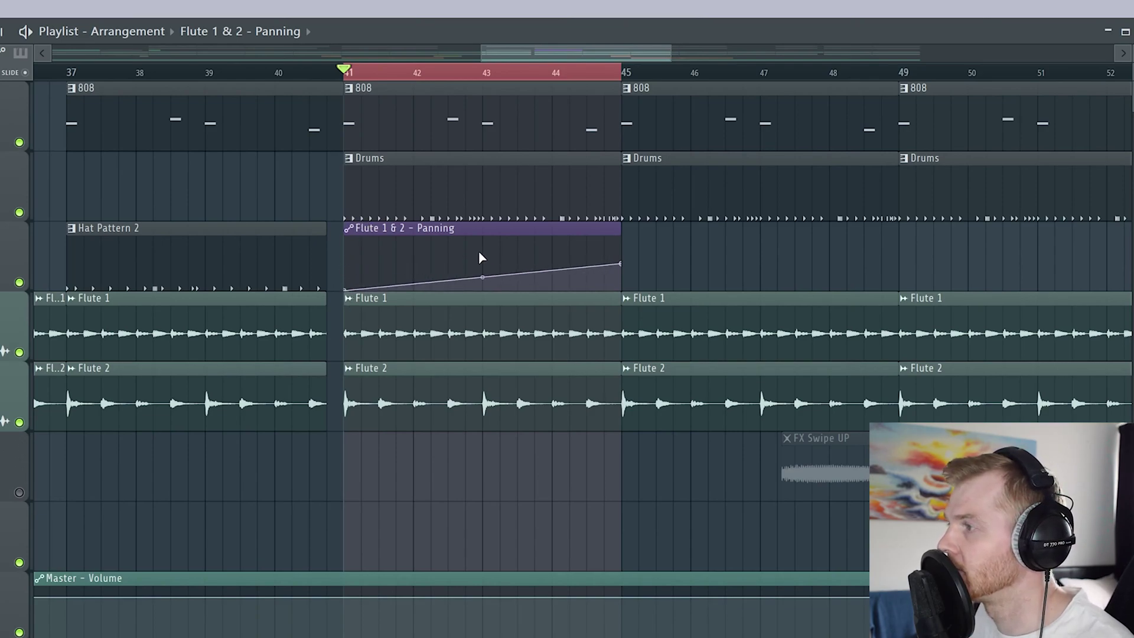
left_click_drag(480, 254, 486, 235)
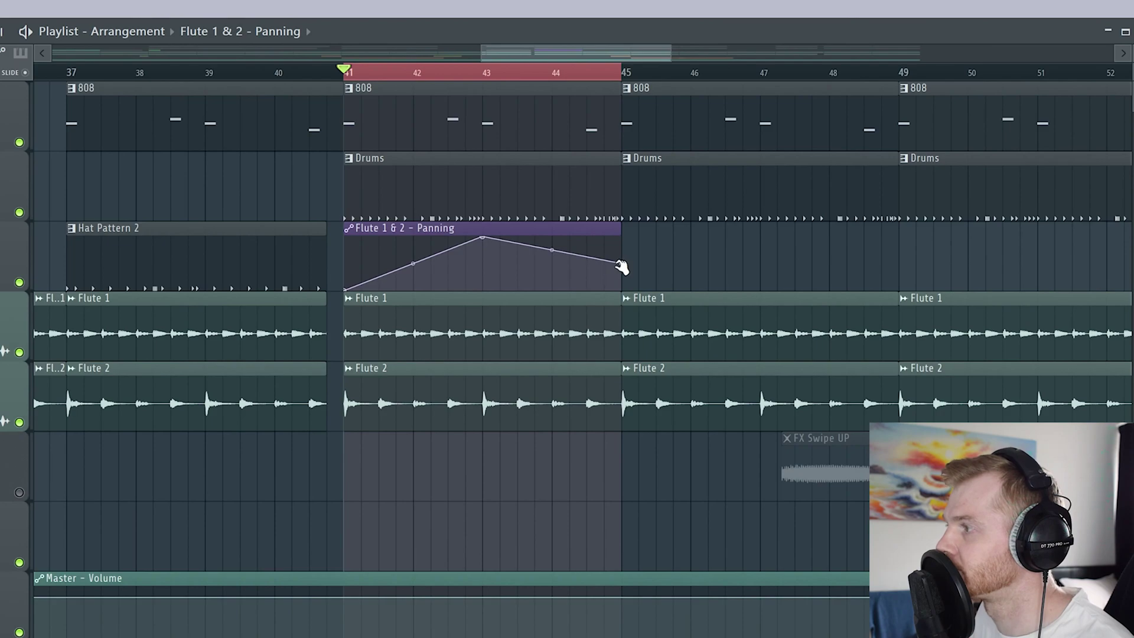
left_click_drag(622, 264, 622, 288)
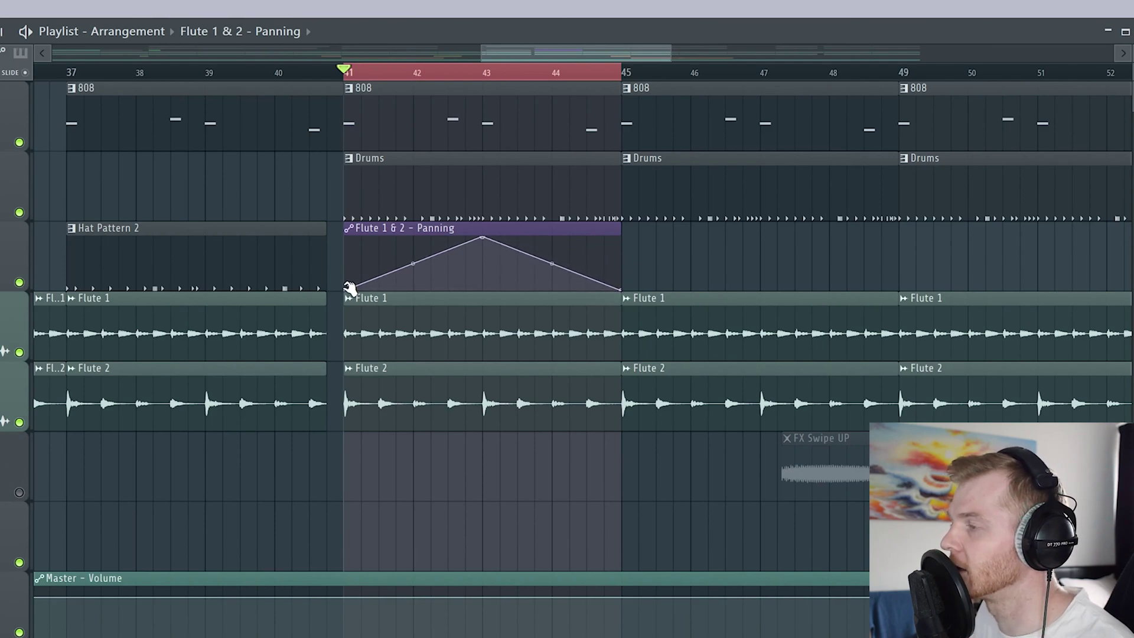
key("space")
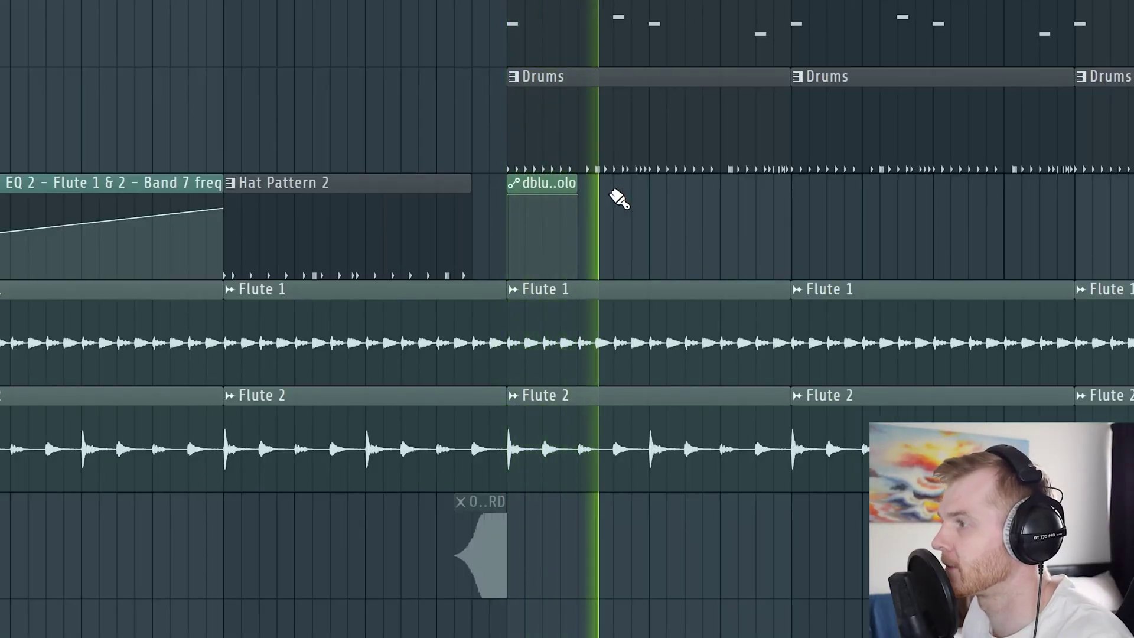
Delete the Glitch mute/solo automation clip at bar 9 and play the section without it.
key("space")
right_click(533, 187)
key("space")
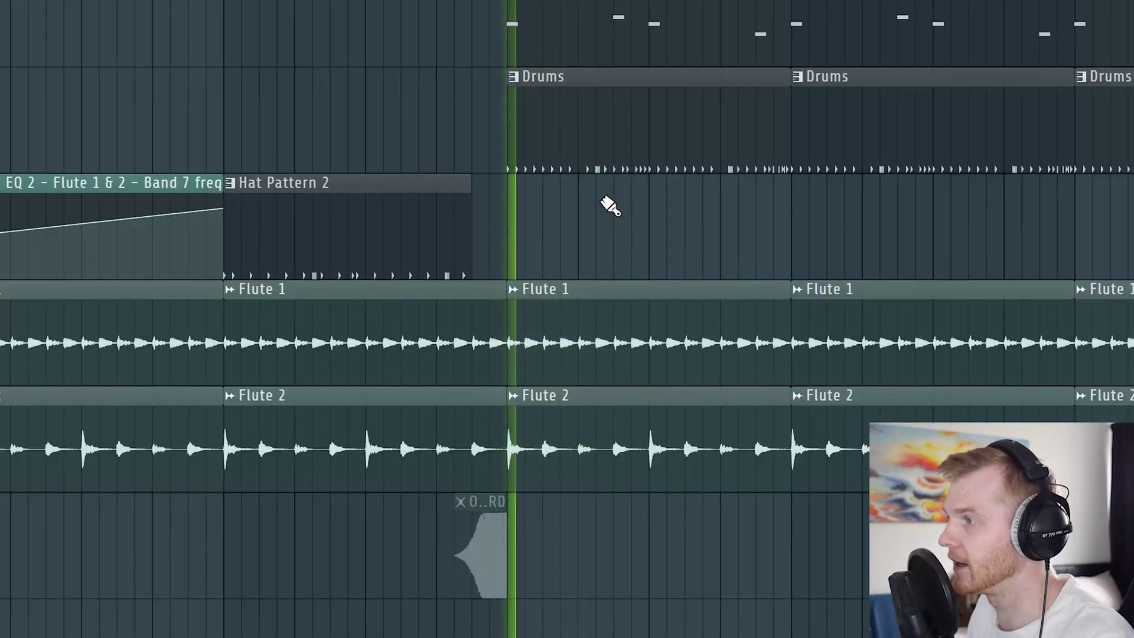
Show the mixer beside the playlist and toggle dblue Glitch v1.3 on Flute 1 & 2 while testing playback from bar 9.
key("F9")
left_click_drag(399, 293, 269, 146)
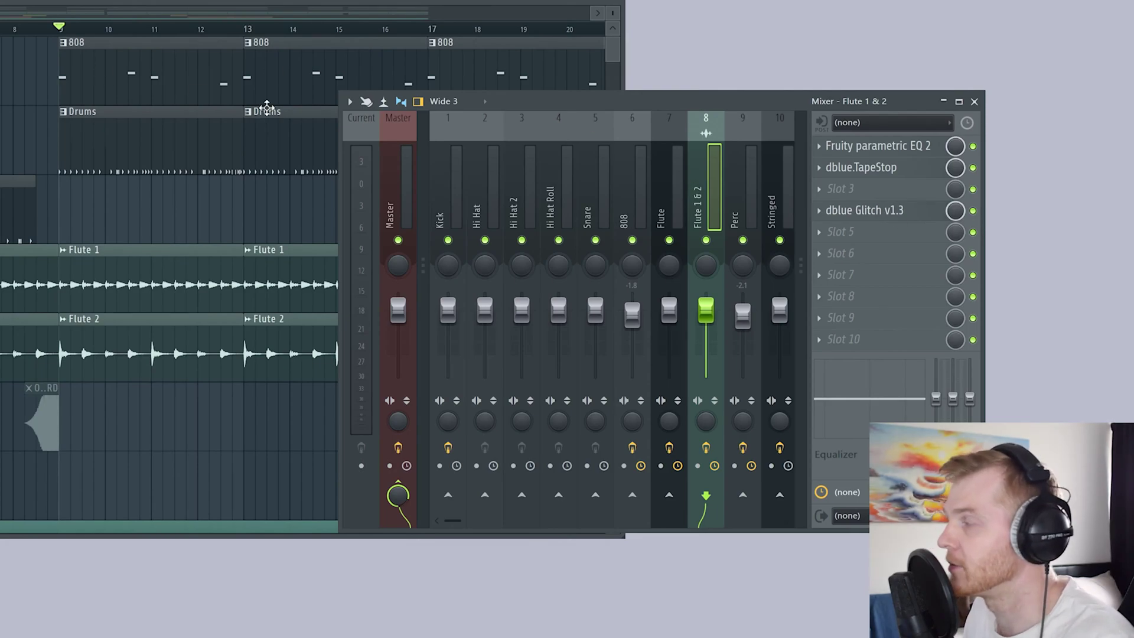
key("space")
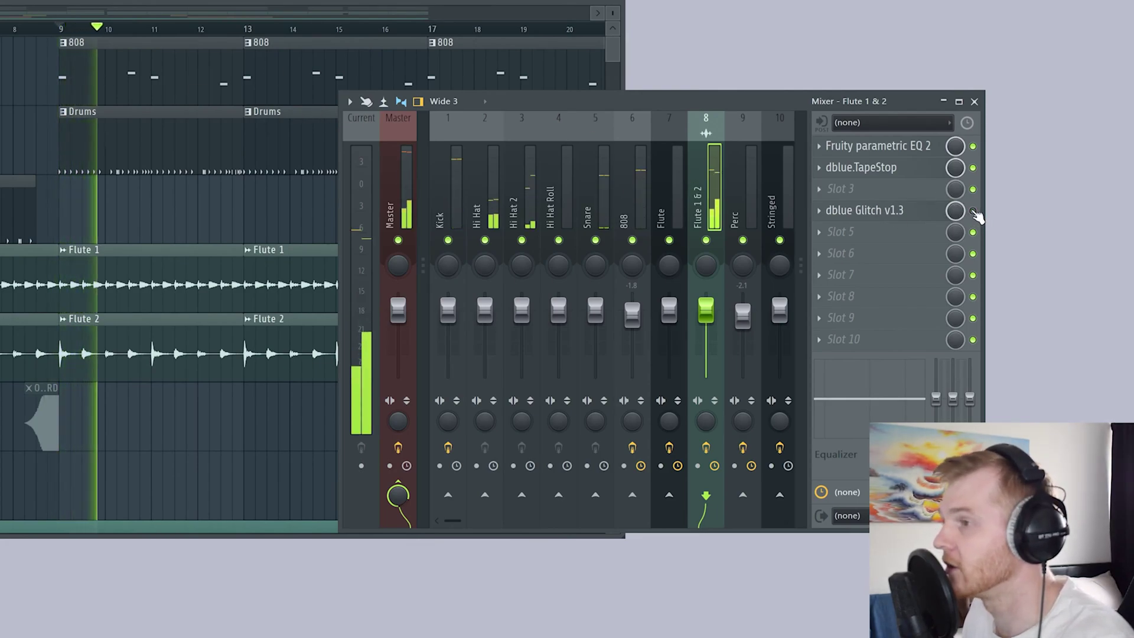
key("space")
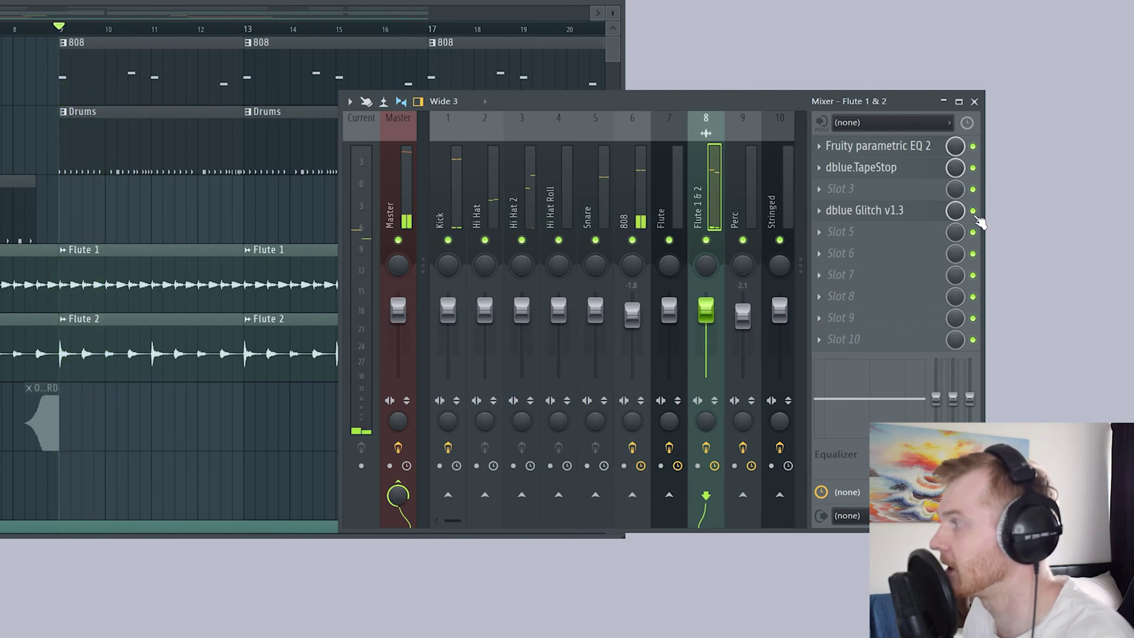
left_click(973, 210)
Delete the dblue Glitch v1.3 mute/solo event from the current project's initialized controls and replay from bar 9 to check the effect's on/off state.
left_click_drag(253, 1, 573, 3)
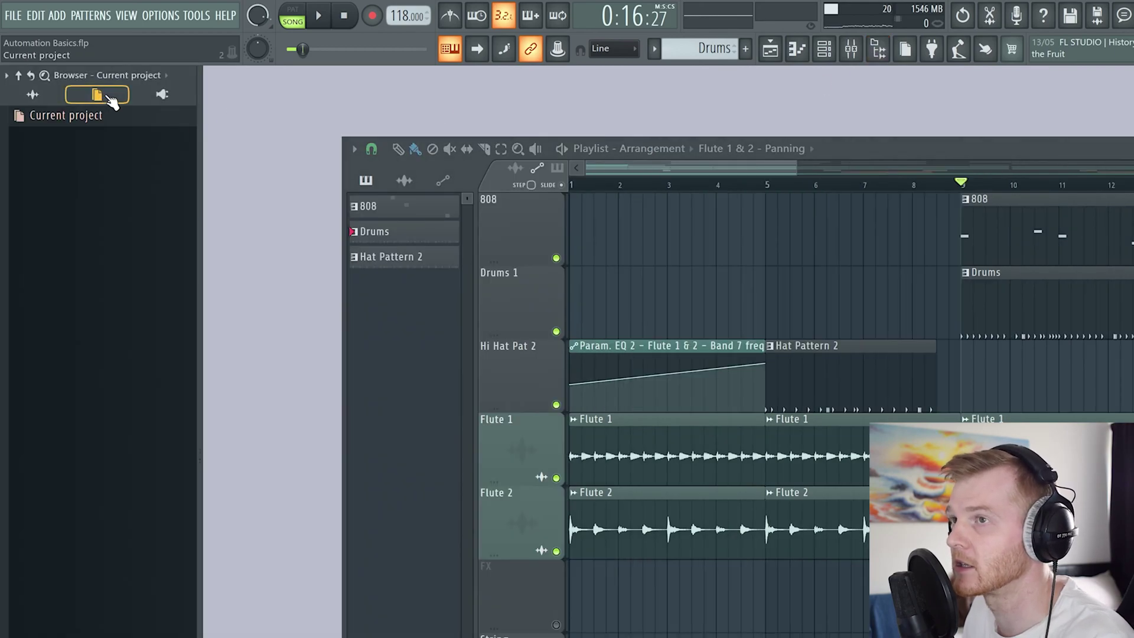
left_click(95, 120)
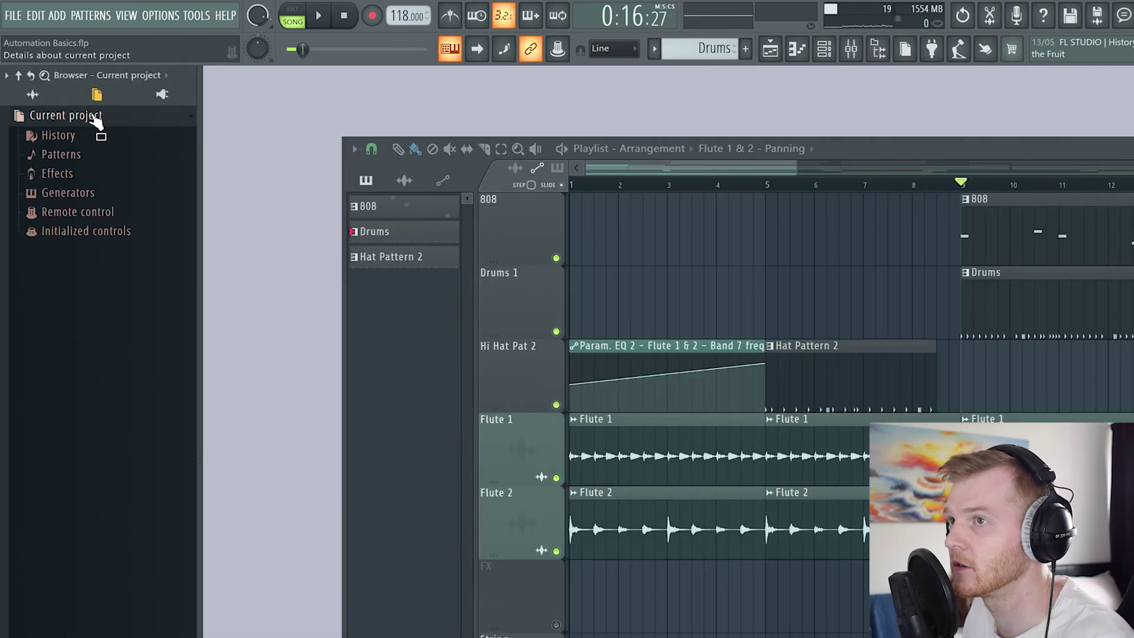
left_click(91, 232)
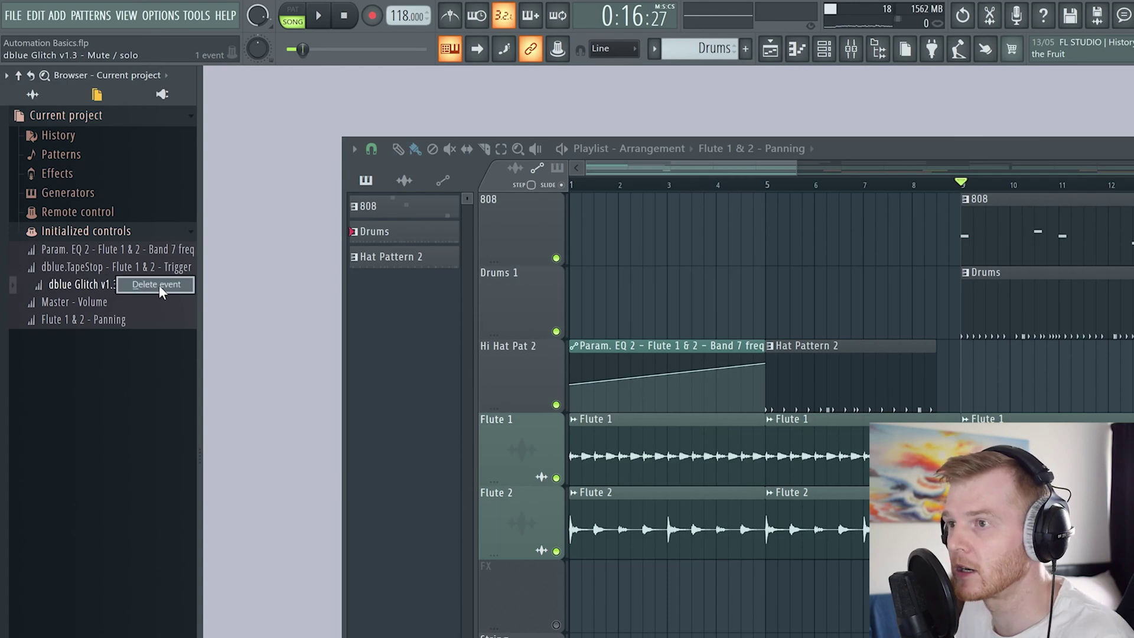
left_click(158, 285)
left_click_drag(1059, 147, 620, 156)
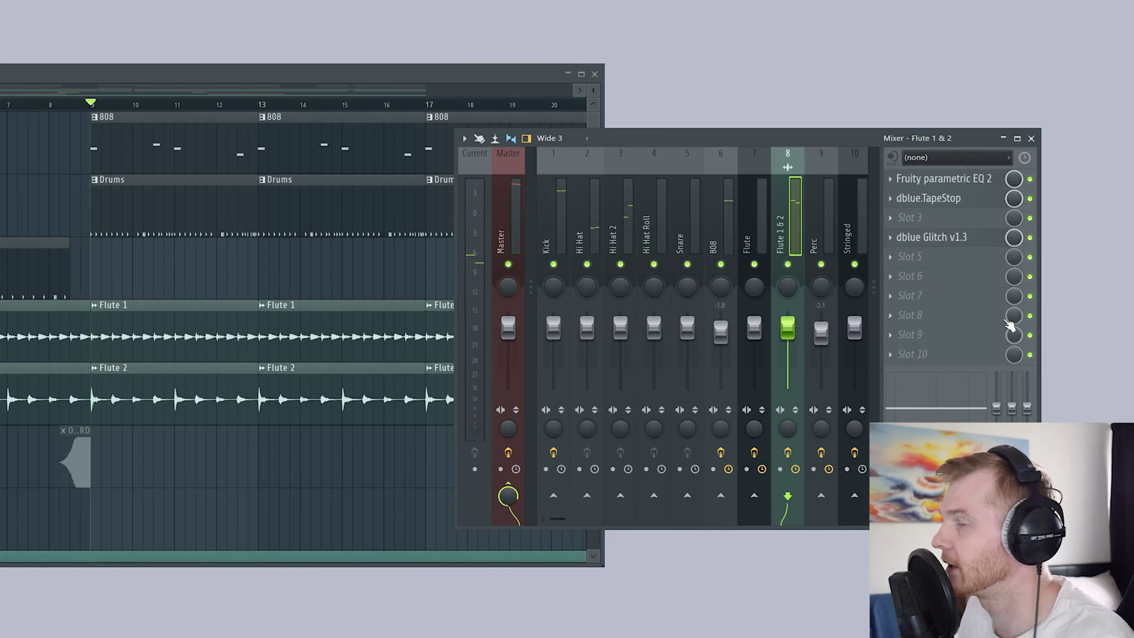
key("space")
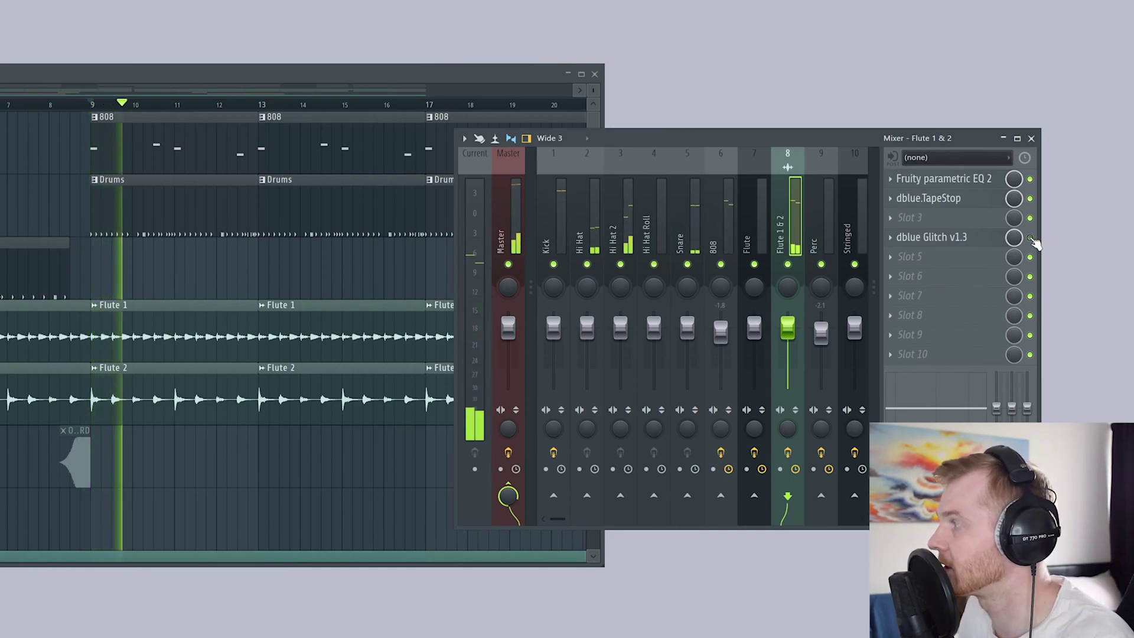